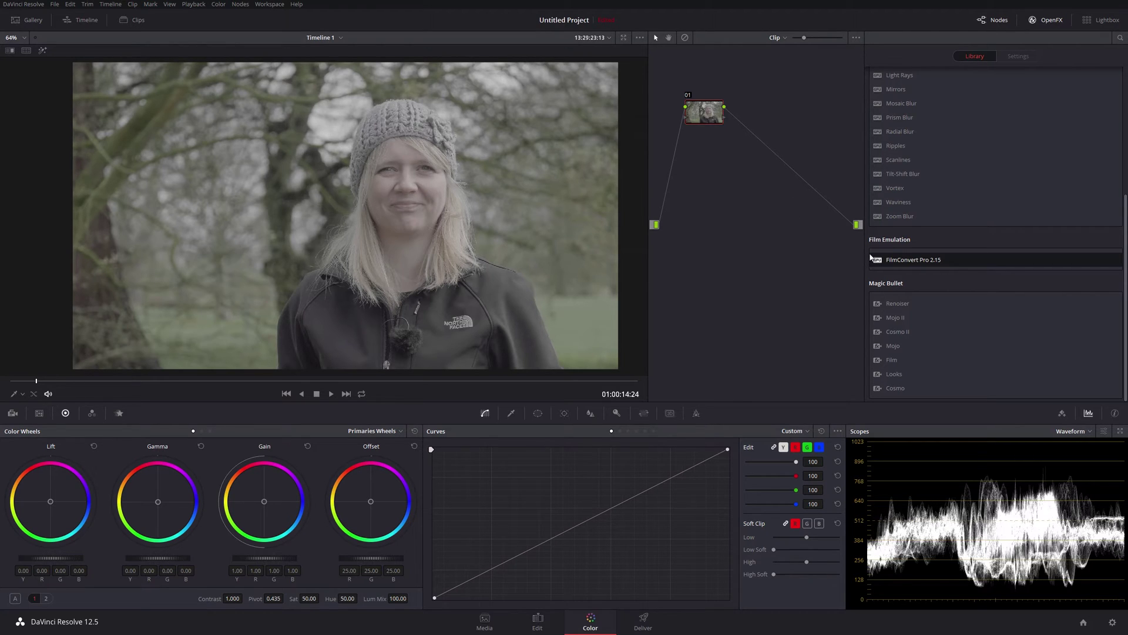
# Apply FilmConvert Pro 2.15 to node 01, loading the KD 5207 Vis3 look at full strength
pyautogui.moveTo(871, 258); pyautogui.dragTo(706, 114)
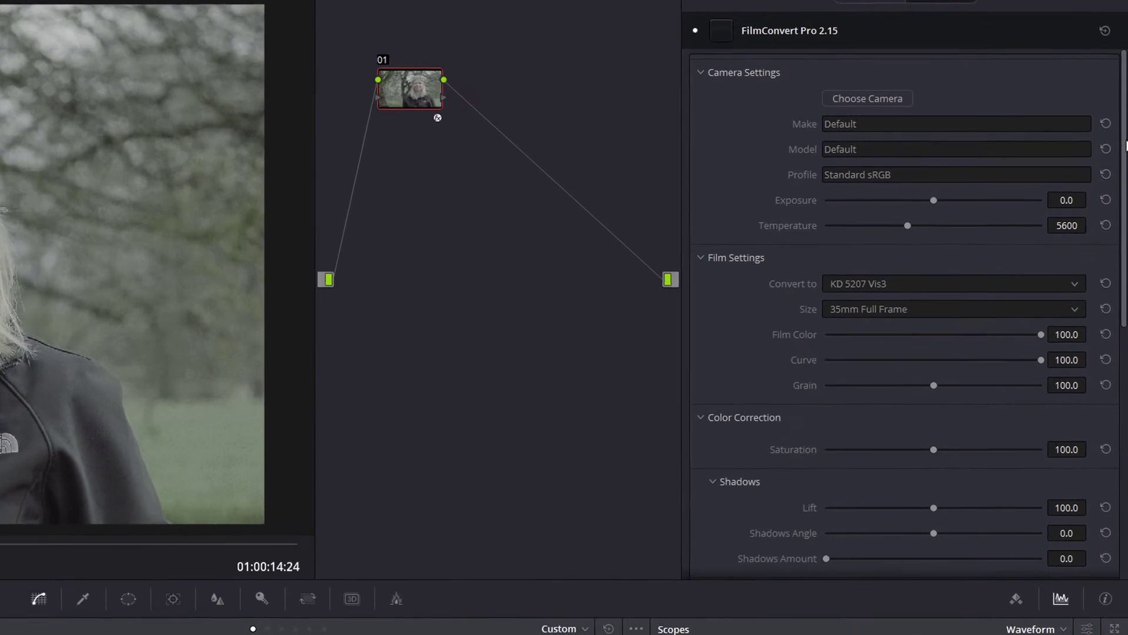
# Scroll the FilmConvert settings, then widen the settings area and the viewer, narrowing the node graph
pyautogui.click(1126, 146)
pyautogui.moveTo(1126, 145); pyautogui.dragTo(1123, 327)
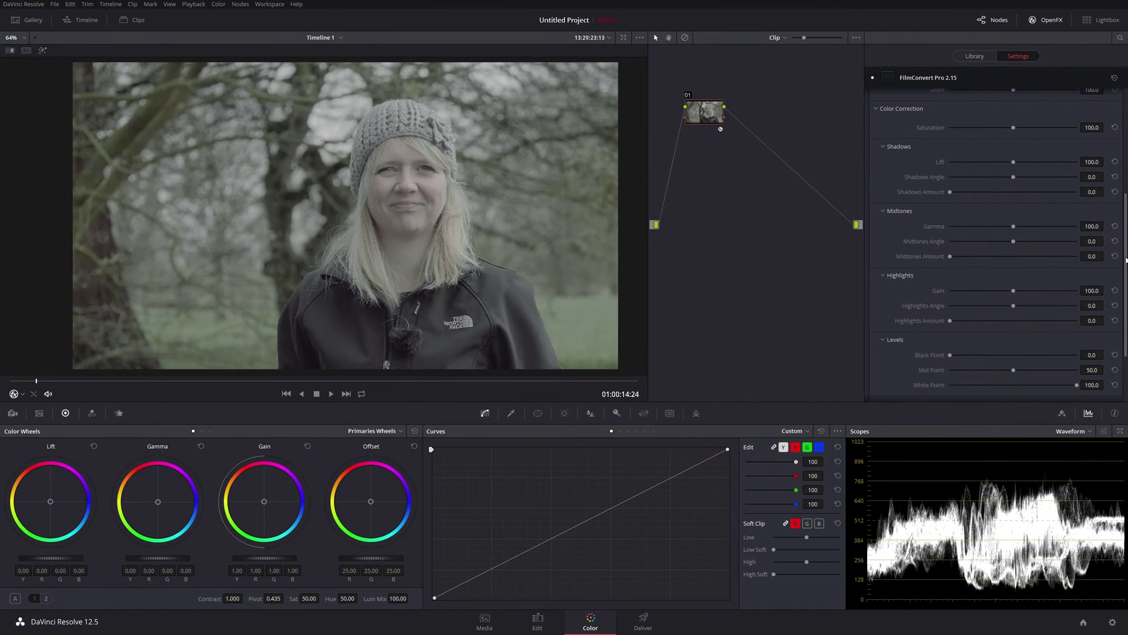
pyautogui.moveTo(1126, 259); pyautogui.dragTo(1121, 156)
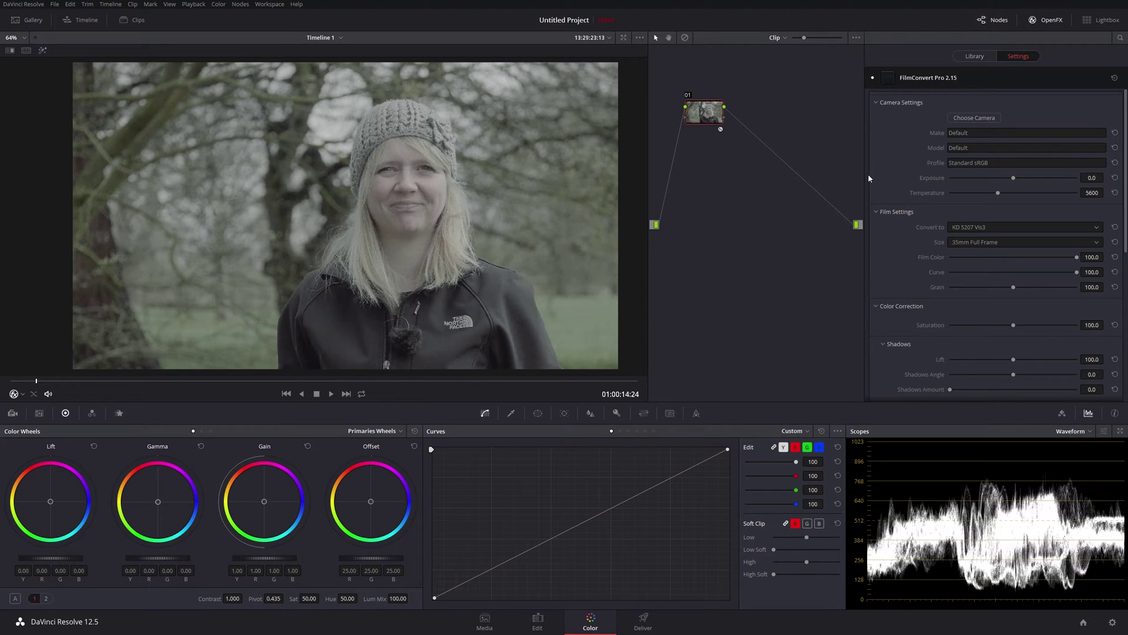
pyautogui.moveTo(866, 176); pyautogui.dragTo(793, 178)
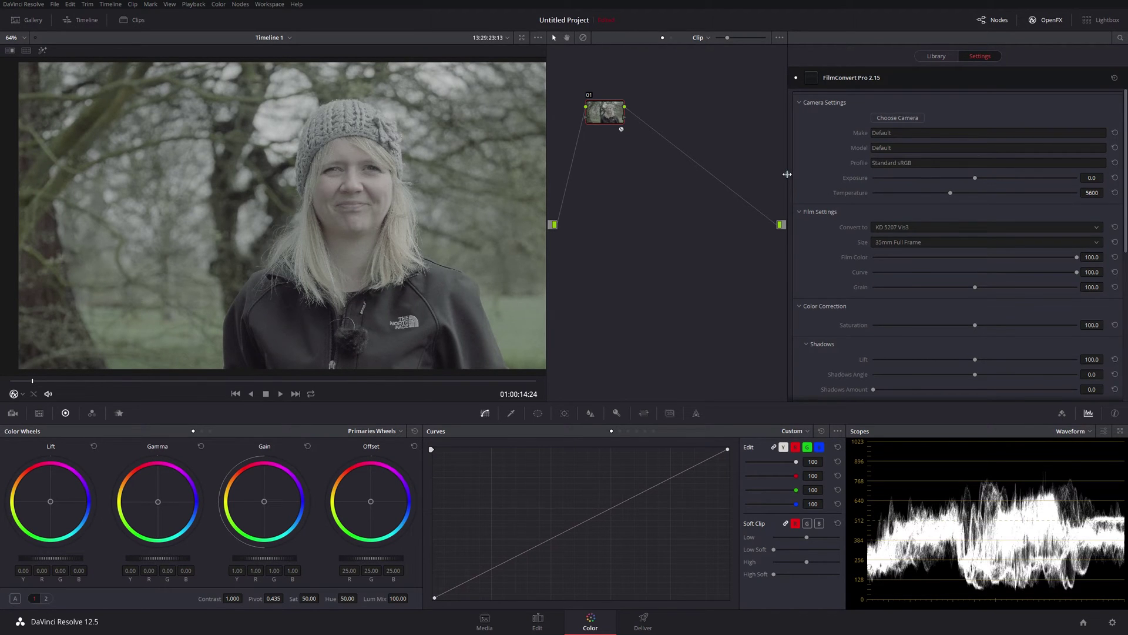
pyautogui.moveTo(787, 174); pyautogui.dragTo(839, 175)
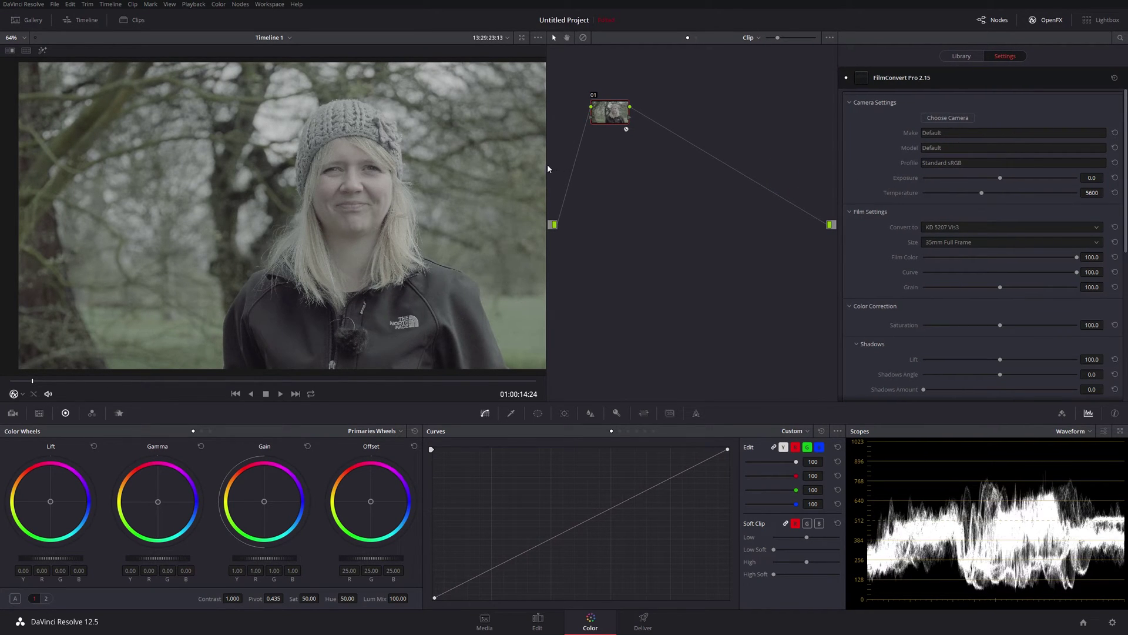
pyautogui.moveTo(546, 165); pyautogui.dragTo(614, 172)
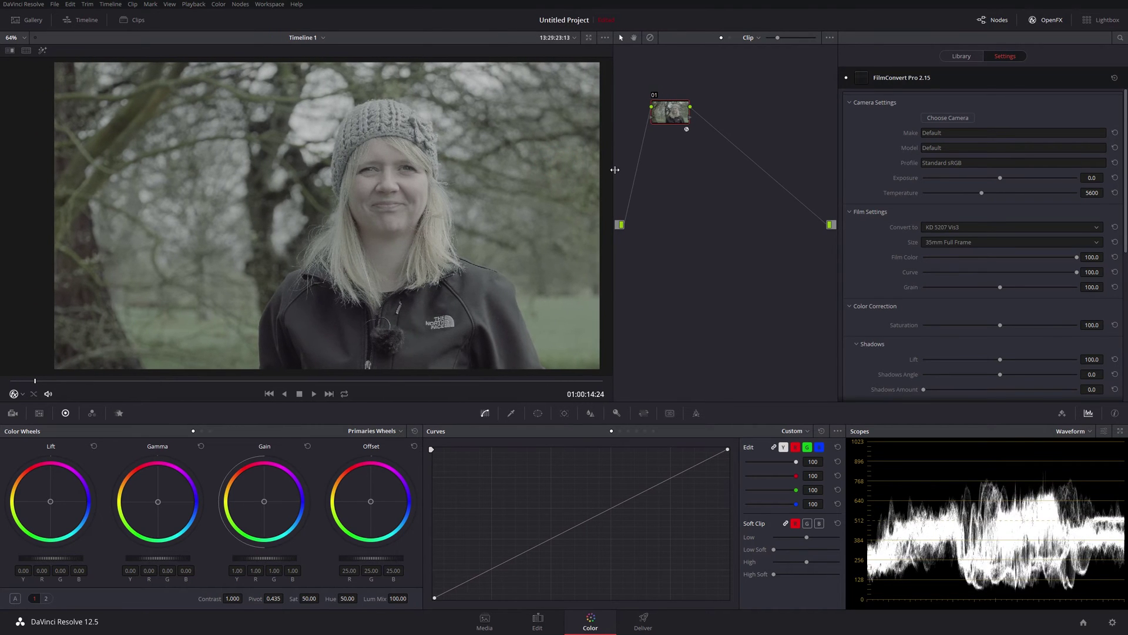
# Zero FilmConvert's Grain and Film Color while leaving Curve at 100
pyautogui.doubleClick(1001, 287)
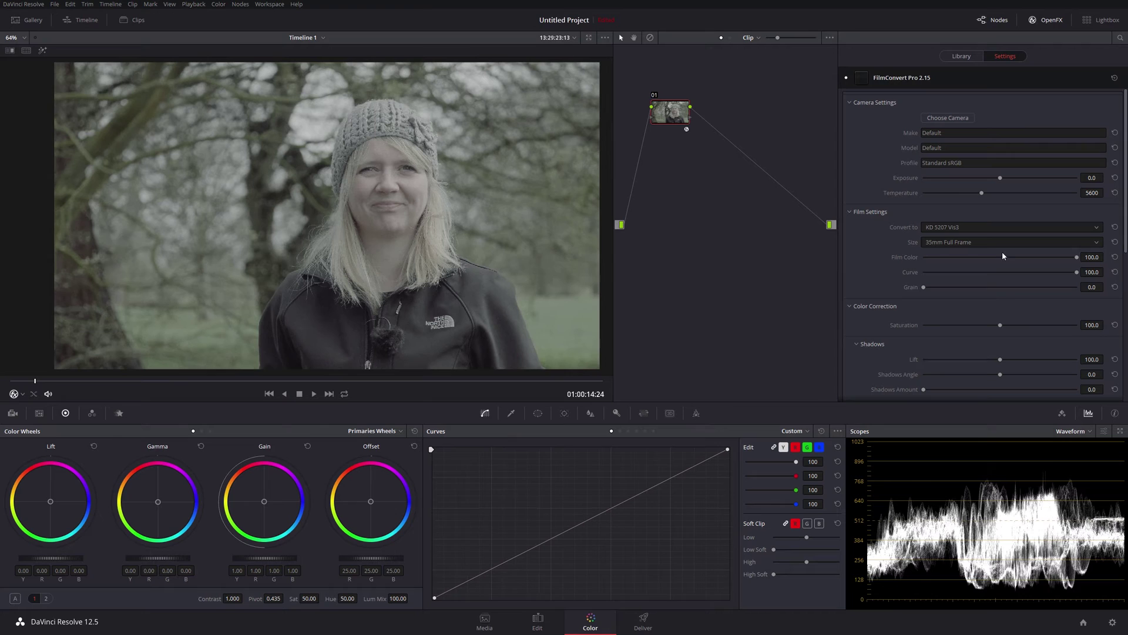
pyautogui.moveTo(1077, 259); pyautogui.dragTo(903, 259)
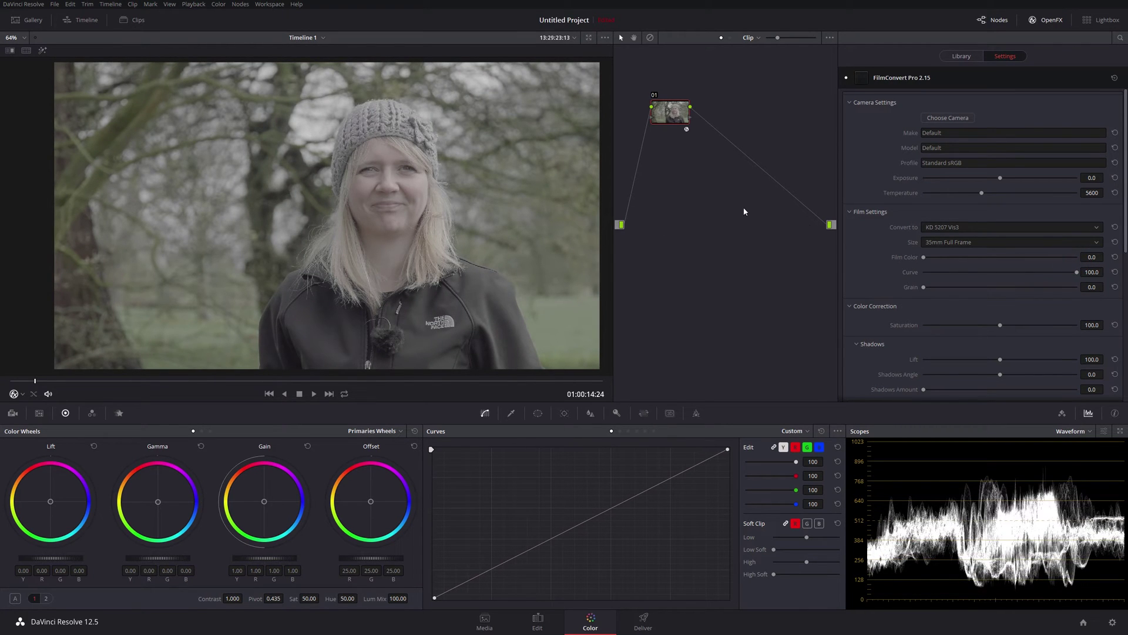
pyautogui.moveTo(1078, 274); pyautogui.dragTo(949, 280)
pyautogui.moveTo(1054, 275); pyautogui.dragTo(1099, 275)
# Lower FilmConvert's Color Correction Shadows Lift to 91.9
pyautogui.scroll(-1, 1127, 167)
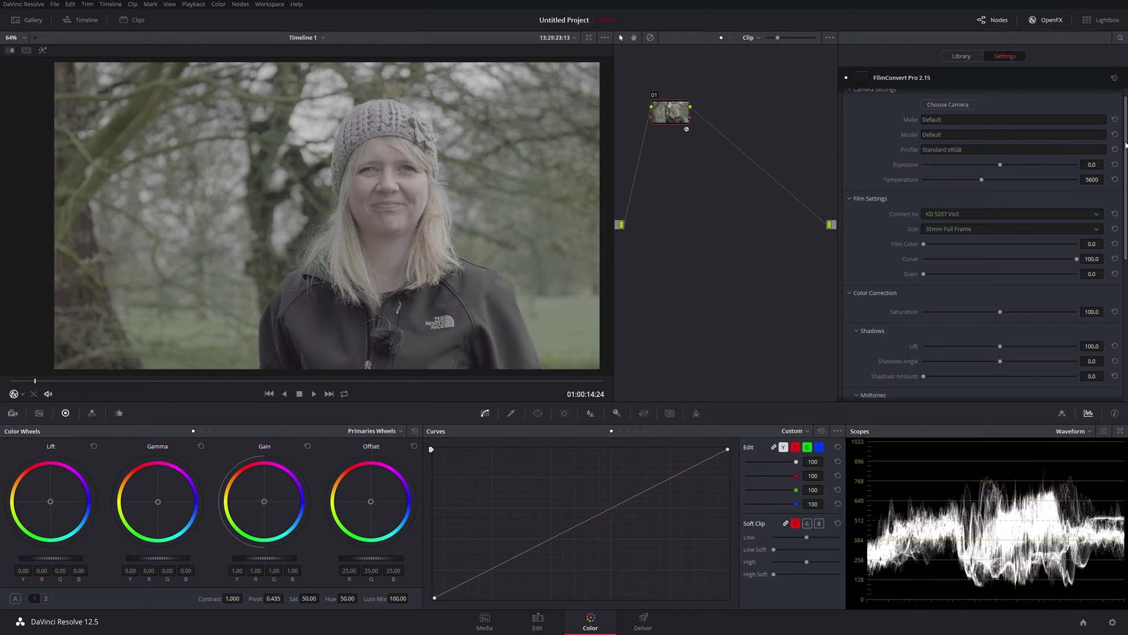
pyautogui.moveTo(1123, 144); pyautogui.dragTo(929, 354)
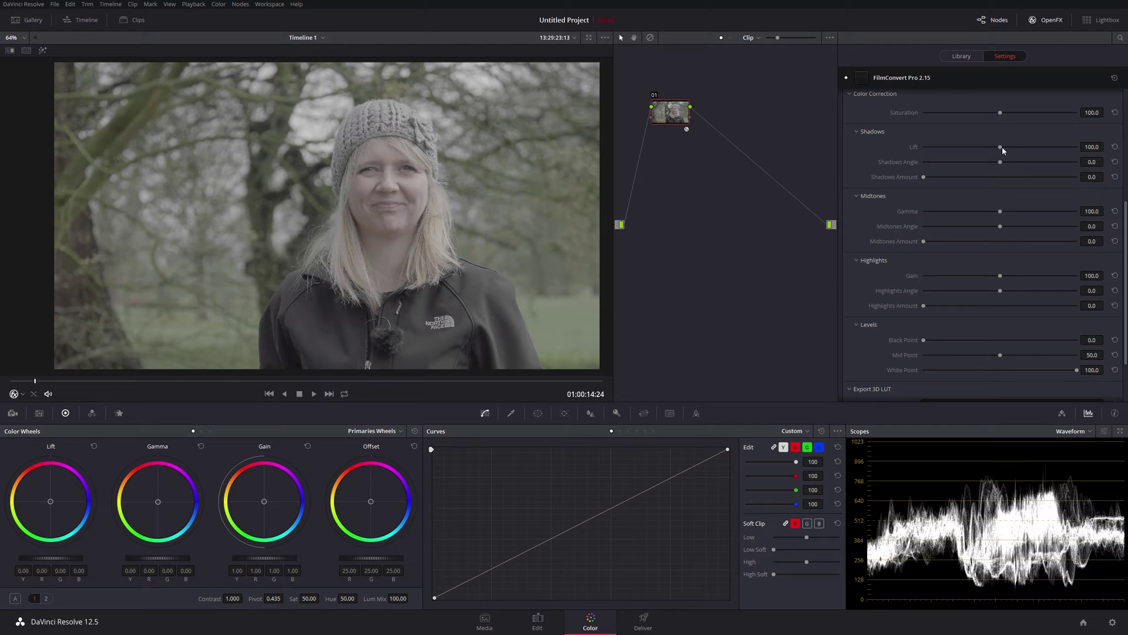
pyautogui.moveTo(1003, 152); pyautogui.dragTo(987, 149)
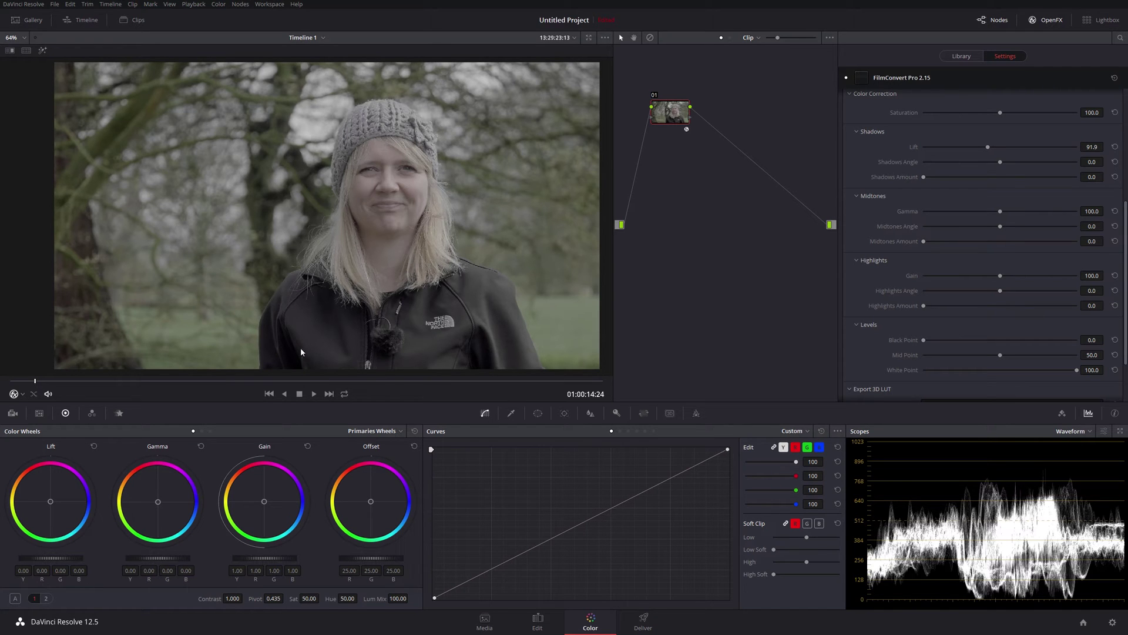
# Zoom the viewer into the dark jacket, settle Shadows Lift at 92.2, then zoom back out
pyautogui.scroll(5, 289, 346)
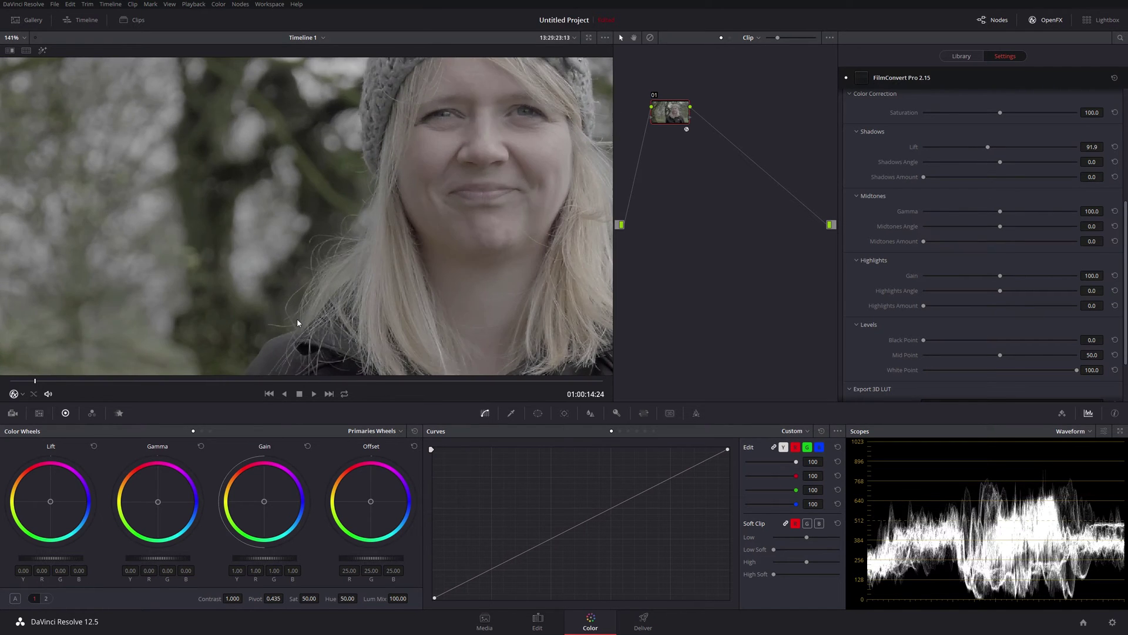
pyautogui.scroll(3, 302, 302)
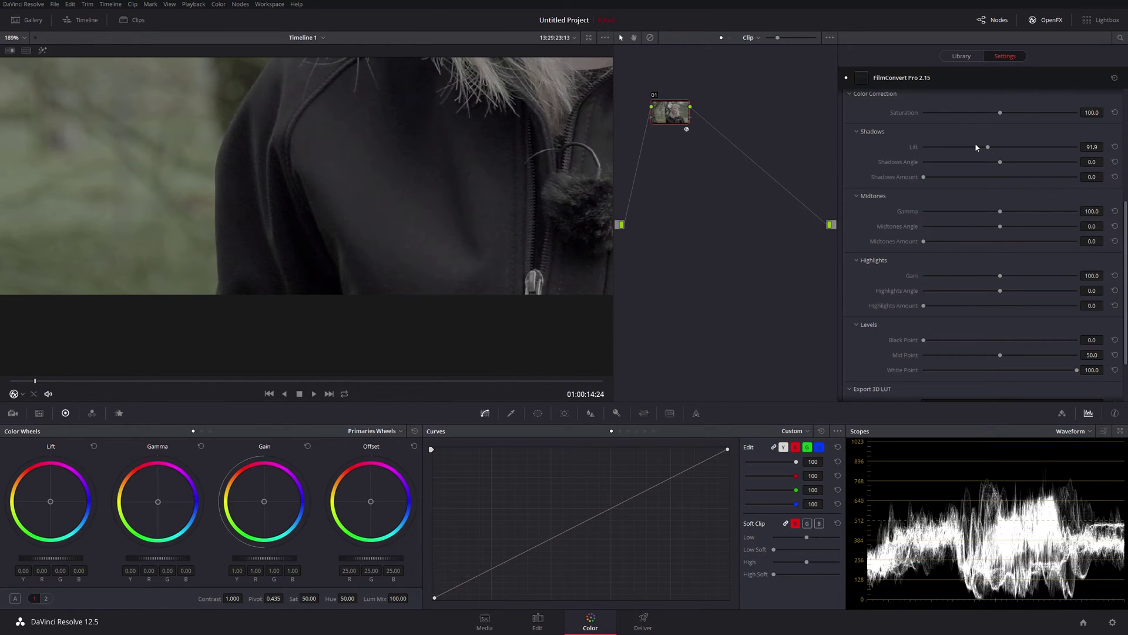
pyautogui.moveTo(988, 147)
pyautogui.mouseDown()
pyautogui.moveTo(1006, 148)
pyautogui.moveTo(985, 148)
pyautogui.mouseUp()
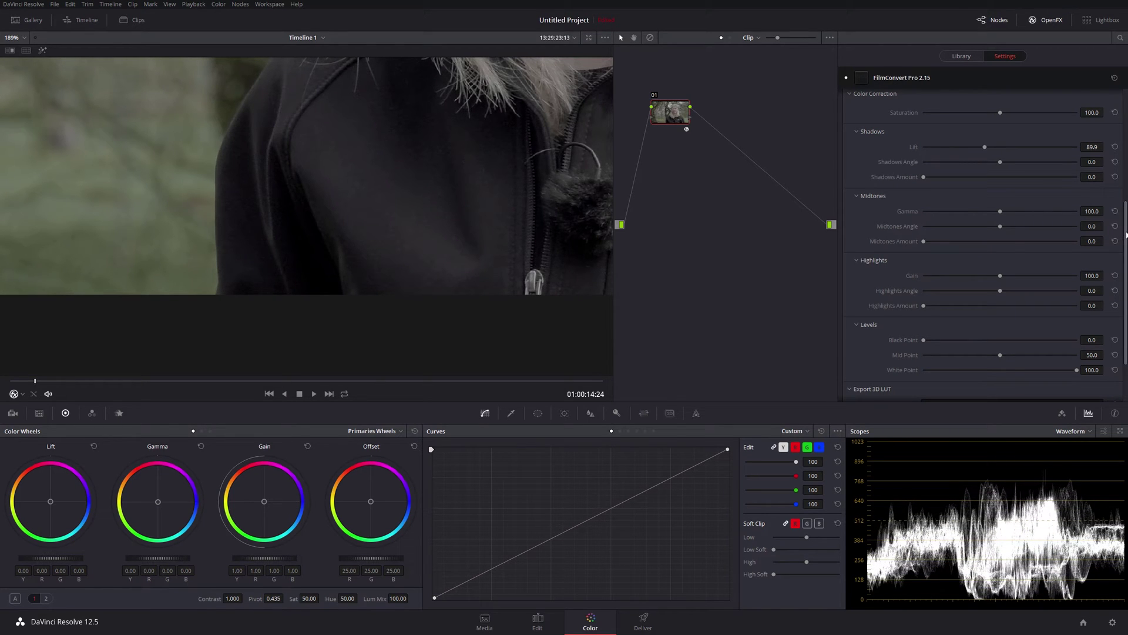
pyautogui.scroll(3, 1123, 233)
pyautogui.scroll(-3, 1118, 163)
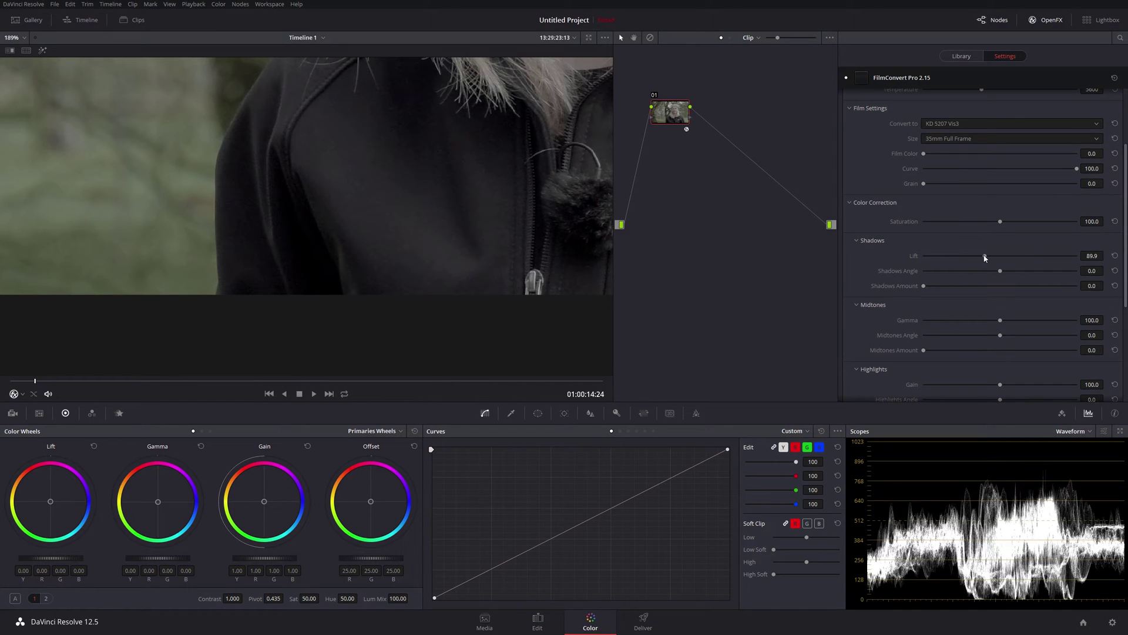
pyautogui.moveTo(985, 255); pyautogui.dragTo(989, 258)
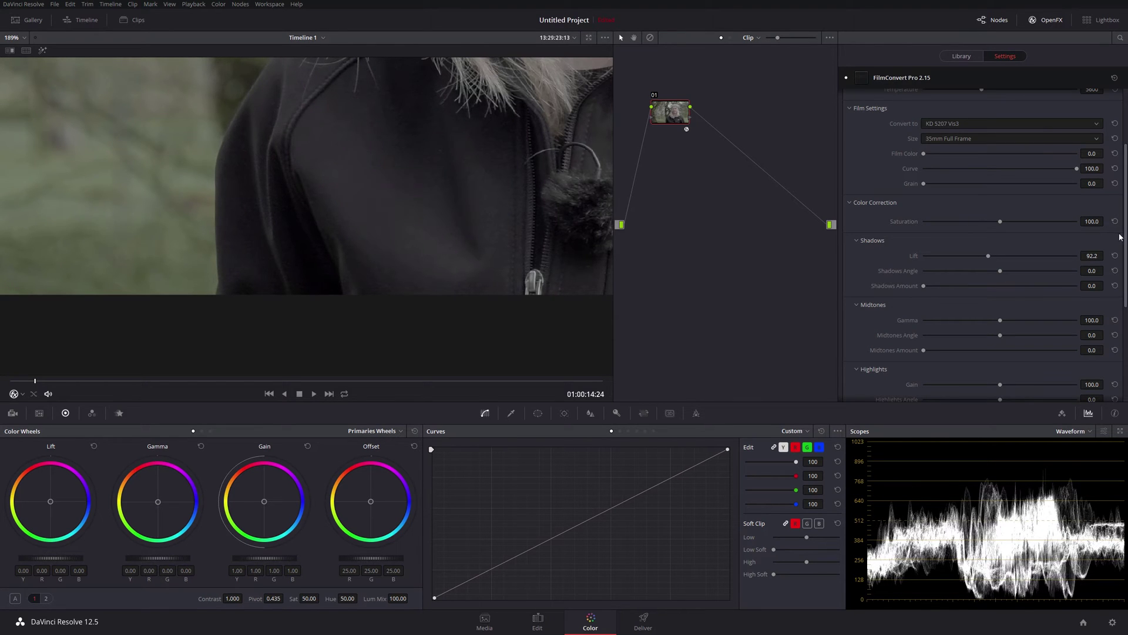
pyautogui.scroll(-7, 1120, 237)
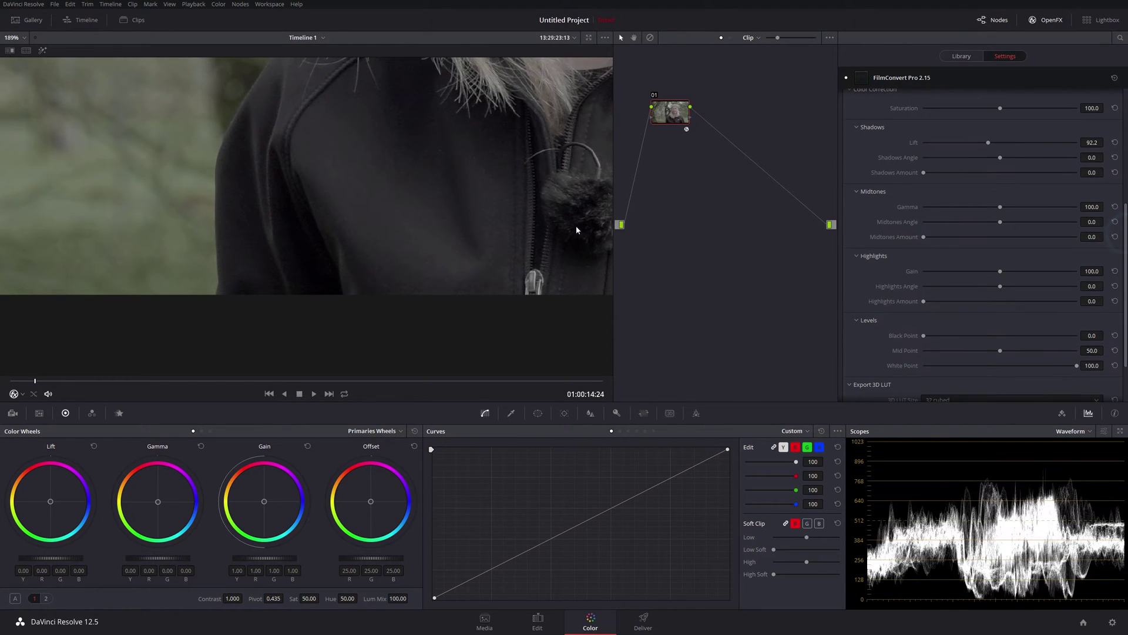
pyautogui.scroll(-5, 525, 224)
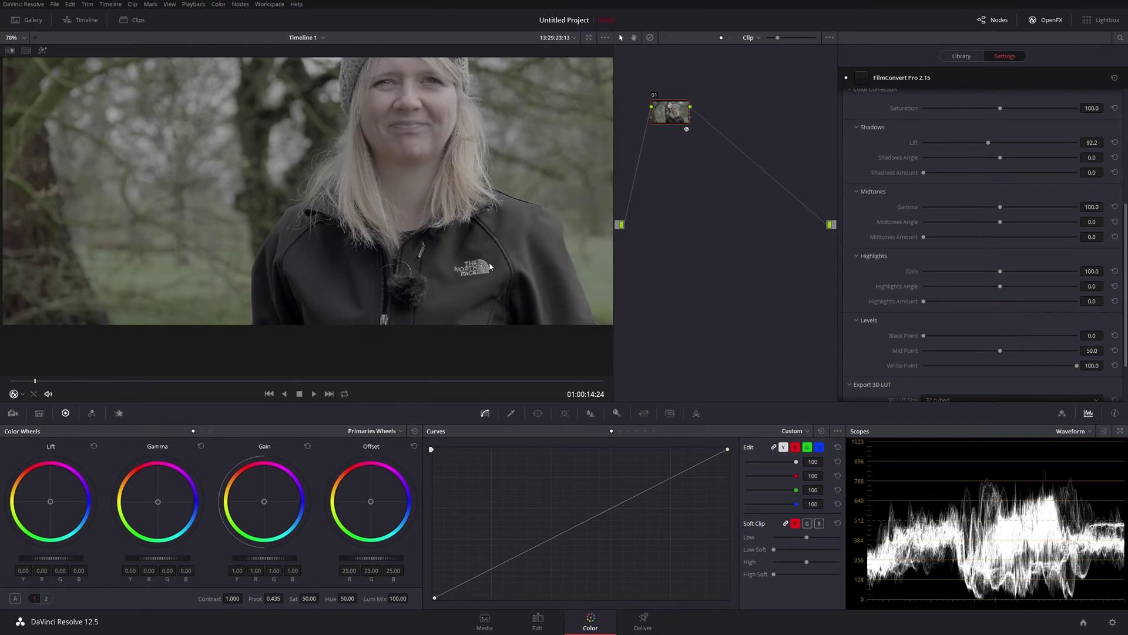
pyautogui.scroll(-2, 478, 194)
# Recentre the frame and raise FilmConvert's Highlights Gain to 129.6
pyautogui.moveTo(478, 192); pyautogui.dragTo(456, 261)
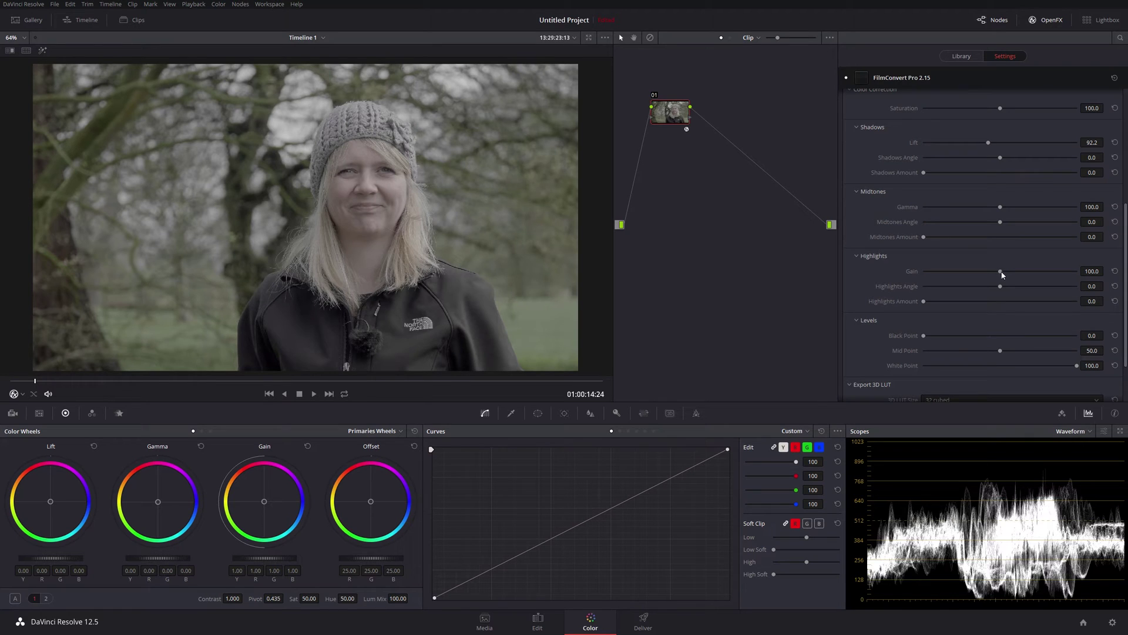
pyautogui.moveTo(1000, 273); pyautogui.dragTo(1018, 272)
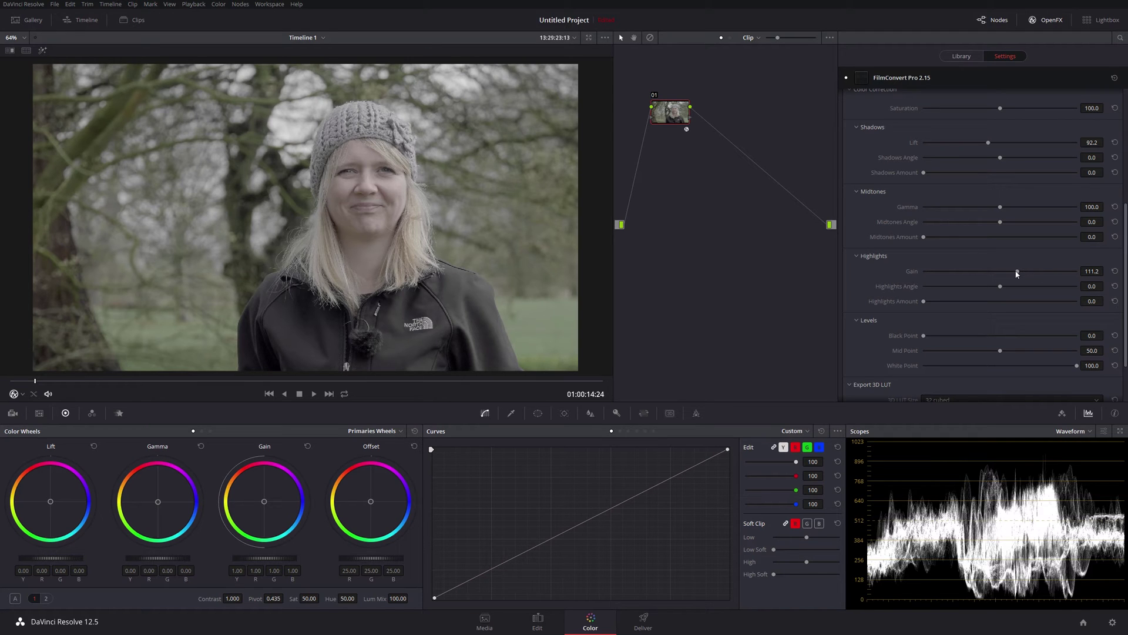
pyautogui.moveTo(1017, 273); pyautogui.dragTo(1045, 272)
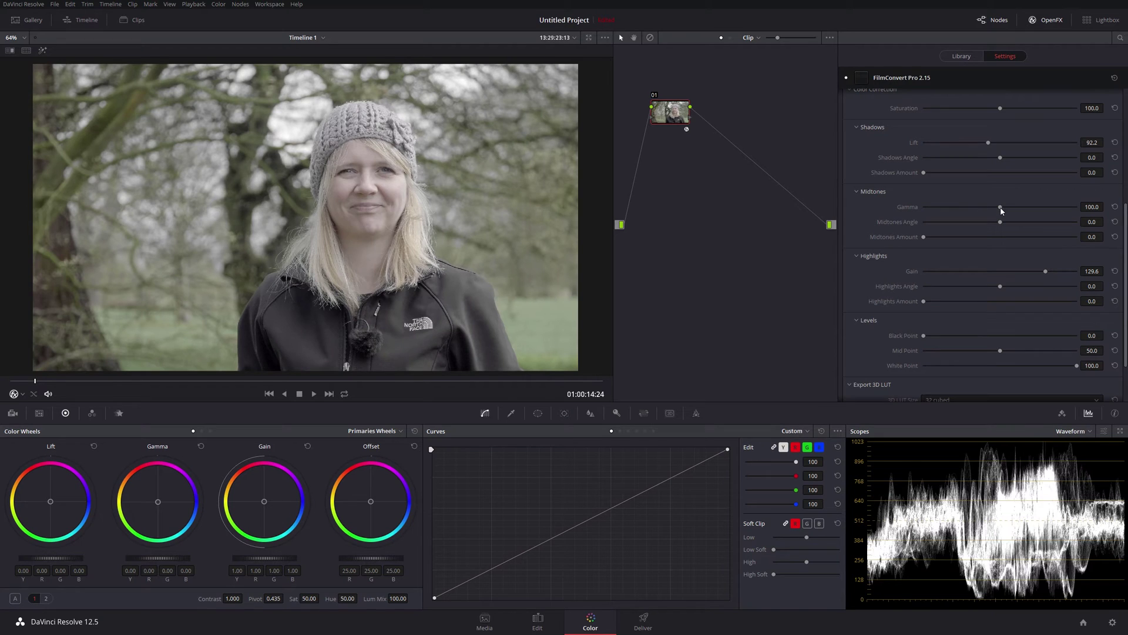
# Lower Midtones Gamma to 67.6, toggling the grade off and on to compare
pyautogui.moveTo(1001, 209); pyautogui.dragTo(951, 210)
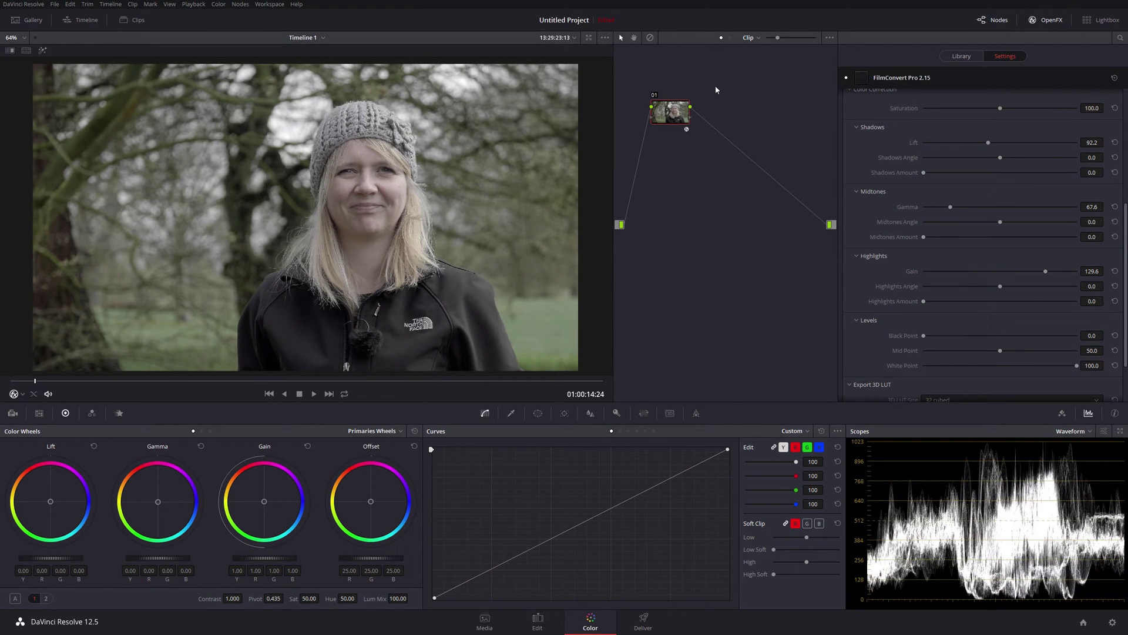
pyautogui.hotkey('shift', 'd')
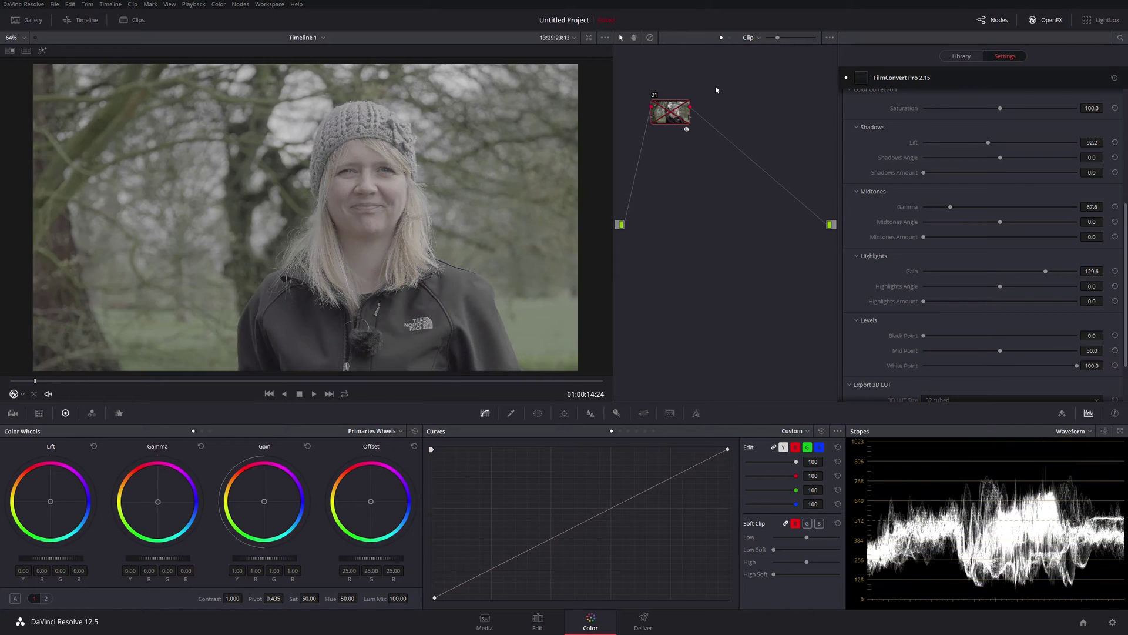
pyautogui.hotkey('shift', 'd')
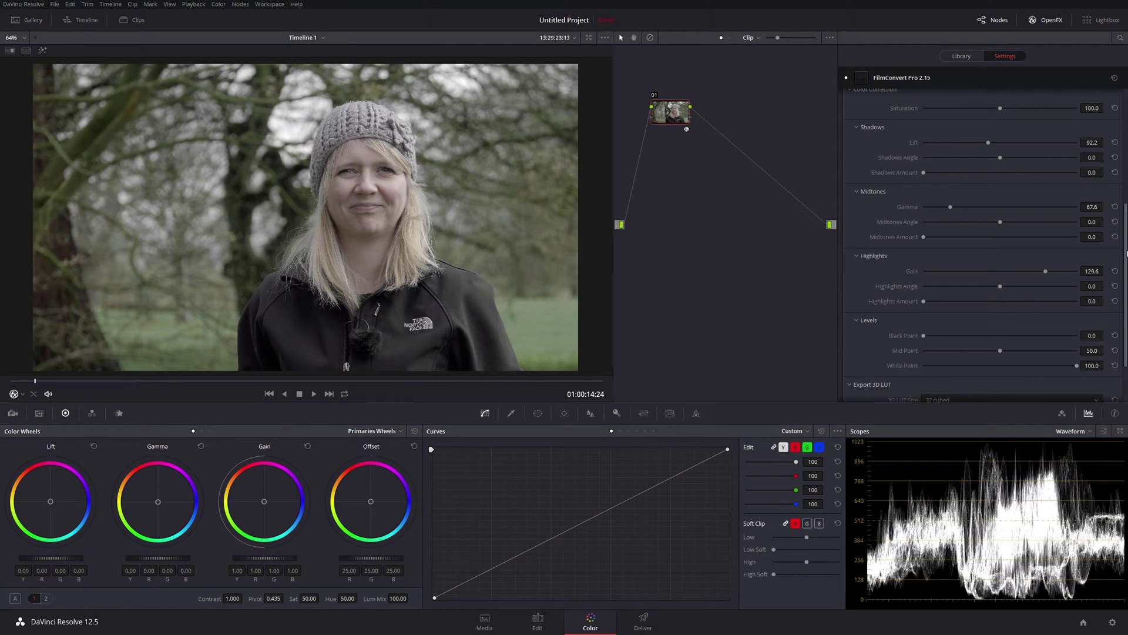
pyautogui.moveTo(1127, 254); pyautogui.dragTo(1127, 251)
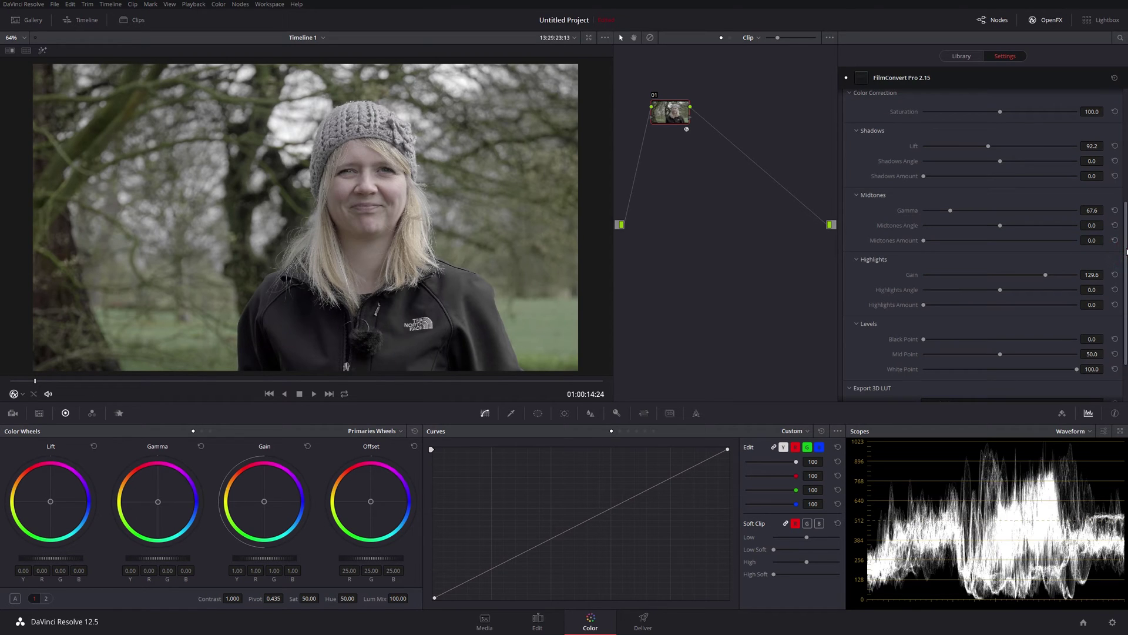
# Boost FilmConvert Saturation to 168.4 and warm the Temperature to 5815
pyautogui.scroll(6, 990, 191)
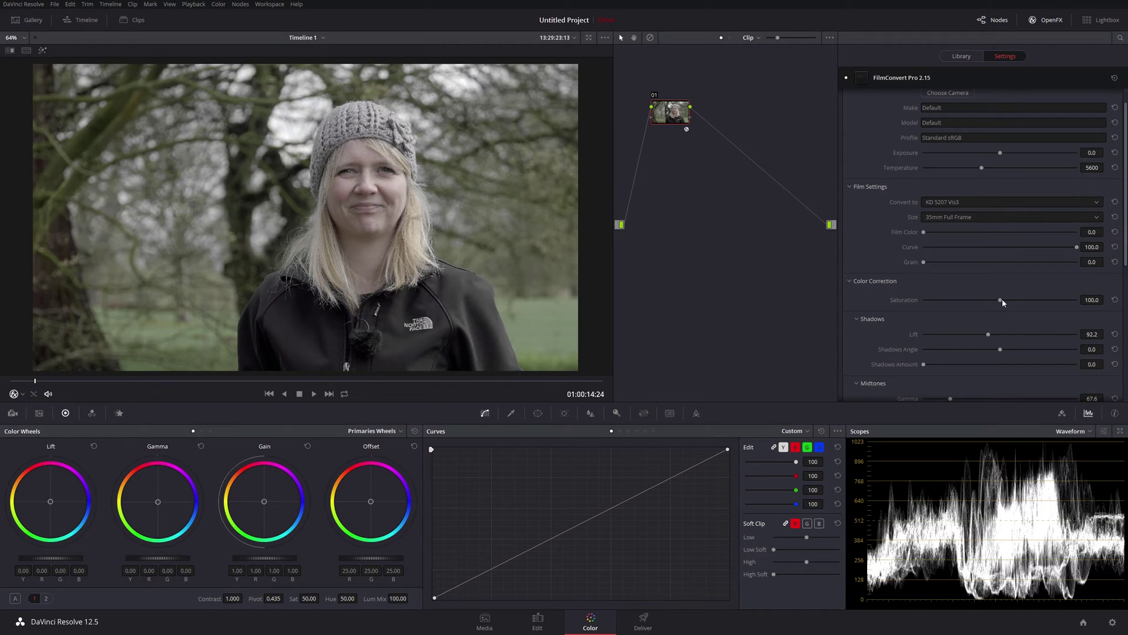
pyautogui.moveTo(1001, 300); pyautogui.dragTo(1090, 301)
pyautogui.moveTo(1078, 301)
pyautogui.mouseDown()
pyautogui.moveTo(886, 298)
pyautogui.moveTo(1080, 301)
pyautogui.mouseUp()
pyautogui.click(1081, 300)
pyautogui.moveTo(1075, 299); pyautogui.dragTo(1049, 302)
pyautogui.moveTo(1051, 302)
pyautogui.mouseDown()
pyautogui.moveTo(1026, 302)
pyautogui.moveTo(1053, 300)
pyautogui.mouseUp()
pyautogui.moveTo(982, 170); pyautogui.dragTo(985, 170)
pyautogui.scroll(-1, 428, 188)
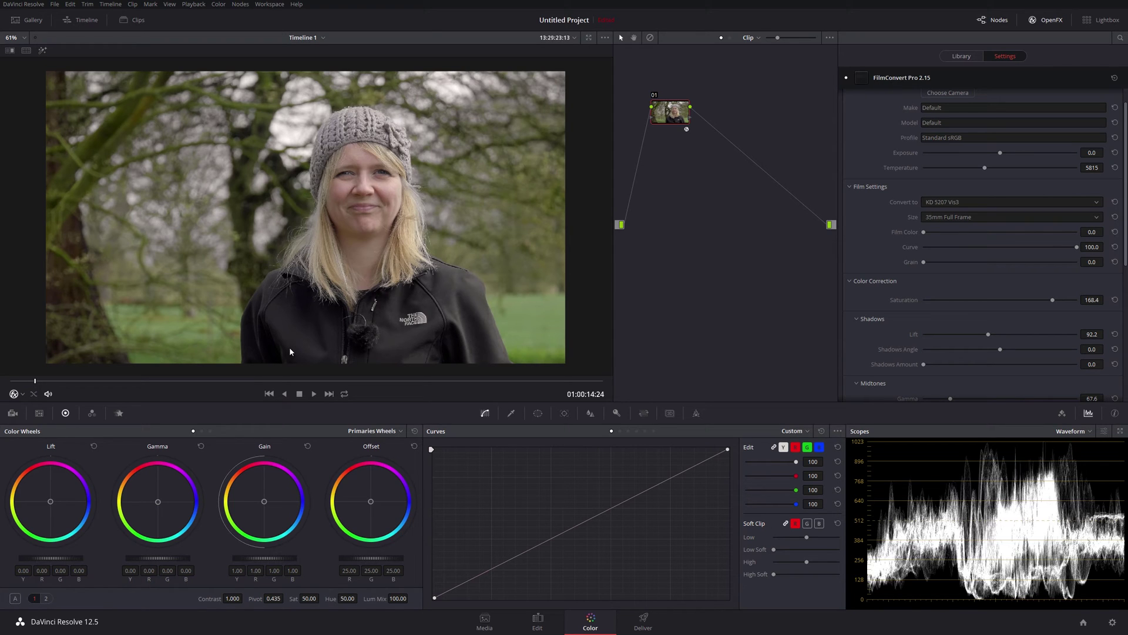
# Compare node 01 ungraded, return Film Color to 100, and set the film Curve to 23.5
pyautogui.hotkey('ctrl', 'd')
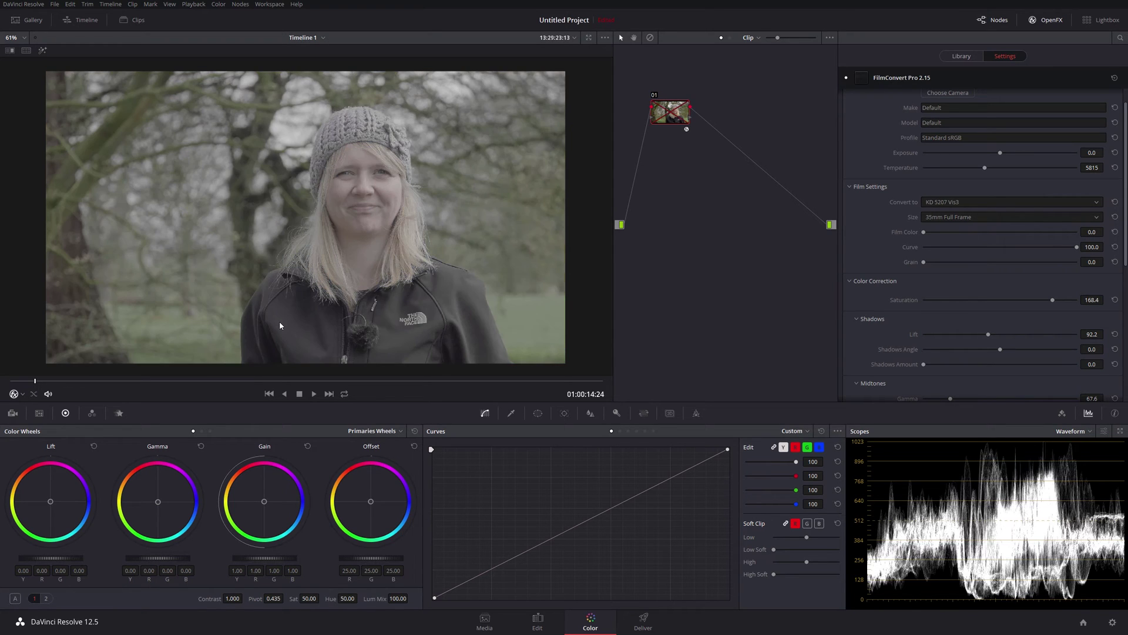
pyautogui.hotkey('ctrl', 'd')
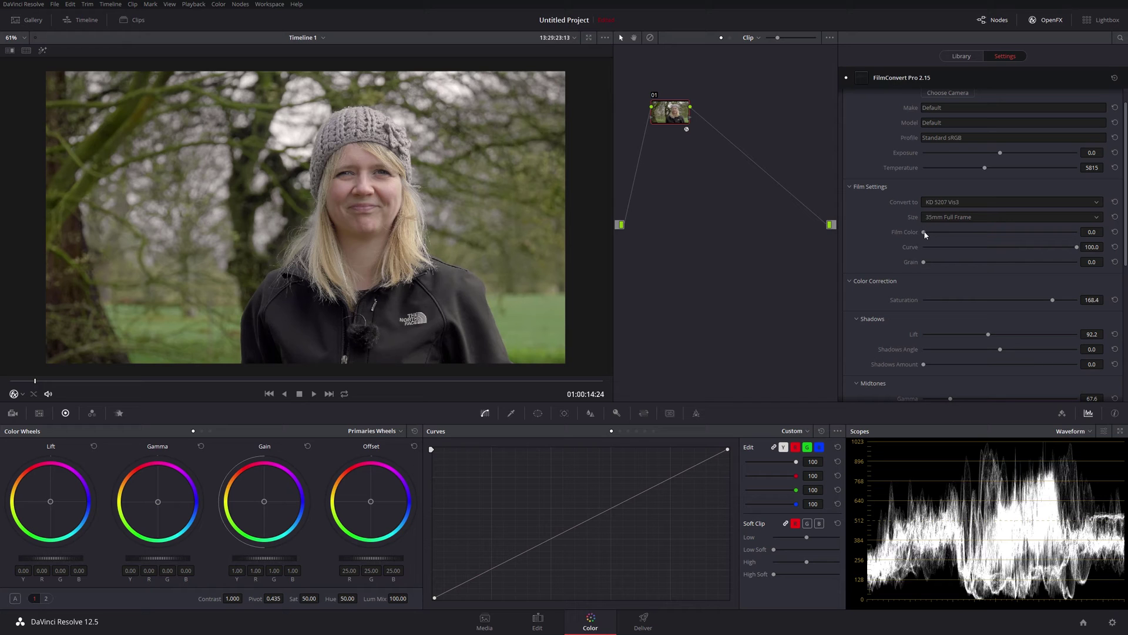
pyautogui.moveTo(1077, 247); pyautogui.dragTo(945, 232)
pyautogui.moveTo(971, 230); pyautogui.dragTo(985, 229)
pyautogui.moveTo(1003, 230); pyautogui.dragTo(1072, 239)
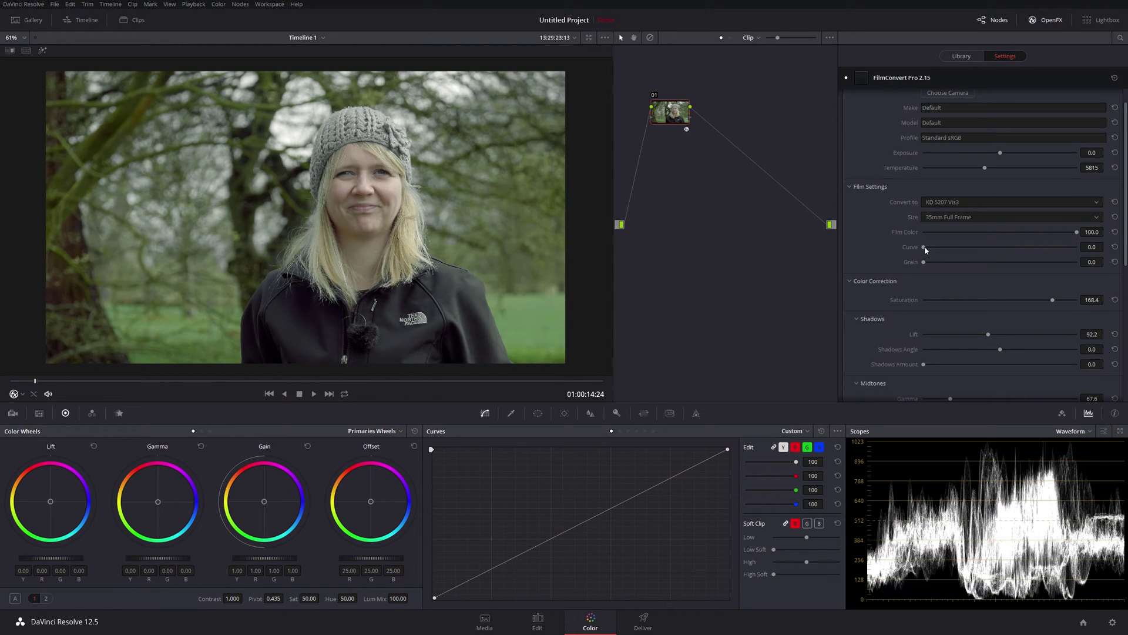
pyautogui.moveTo(924, 247); pyautogui.dragTo(1094, 249)
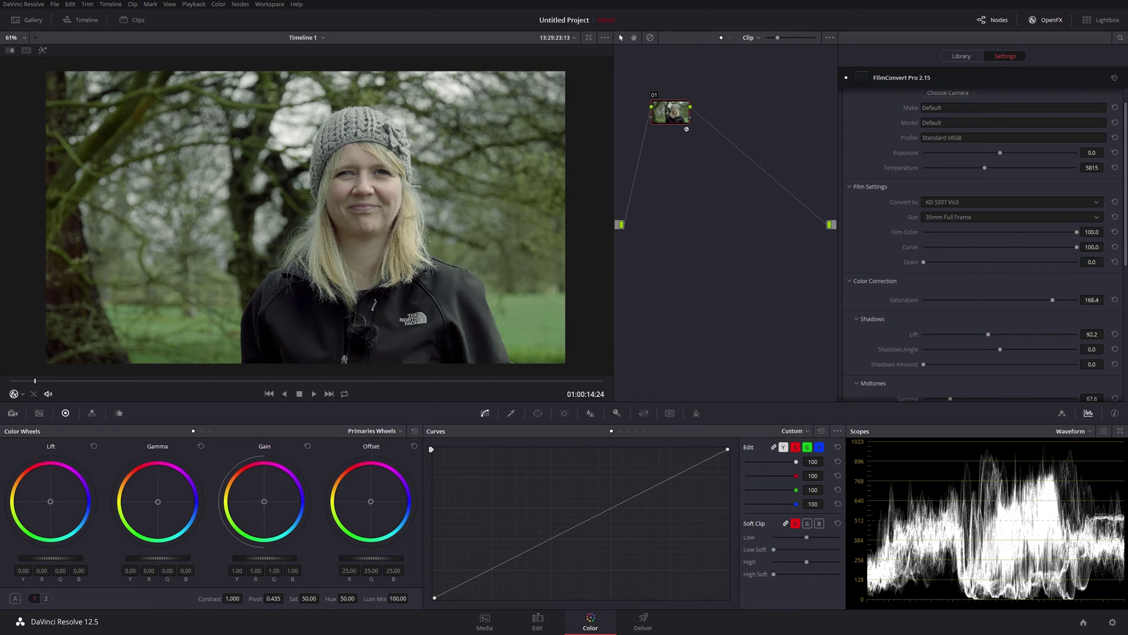
# Lift Shadows to about 94.6 and switch the film stock to FJ 8543 VD
pyautogui.scroll(-5, 950, 323)
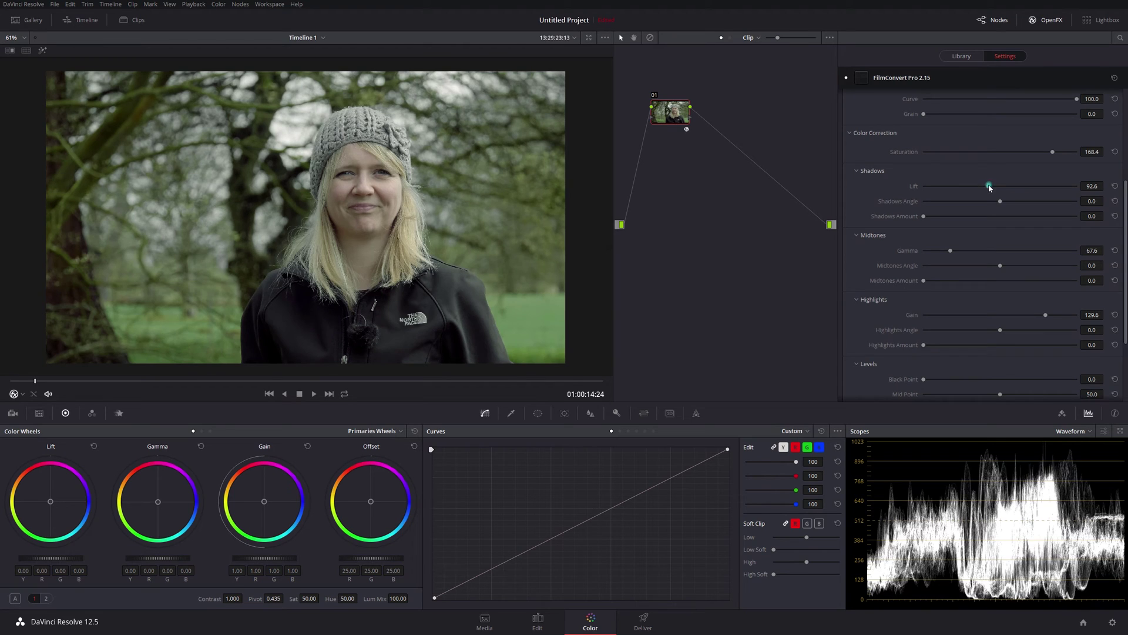
pyautogui.moveTo(989, 186); pyautogui.dragTo(992, 187)
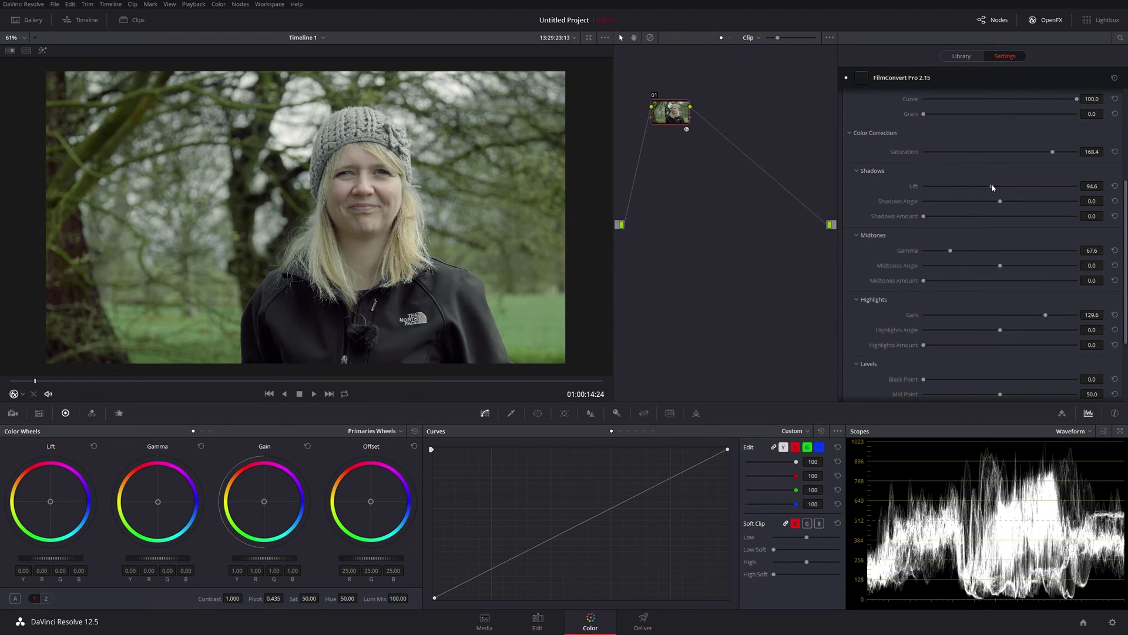
pyautogui.scroll(6, 1120, 245)
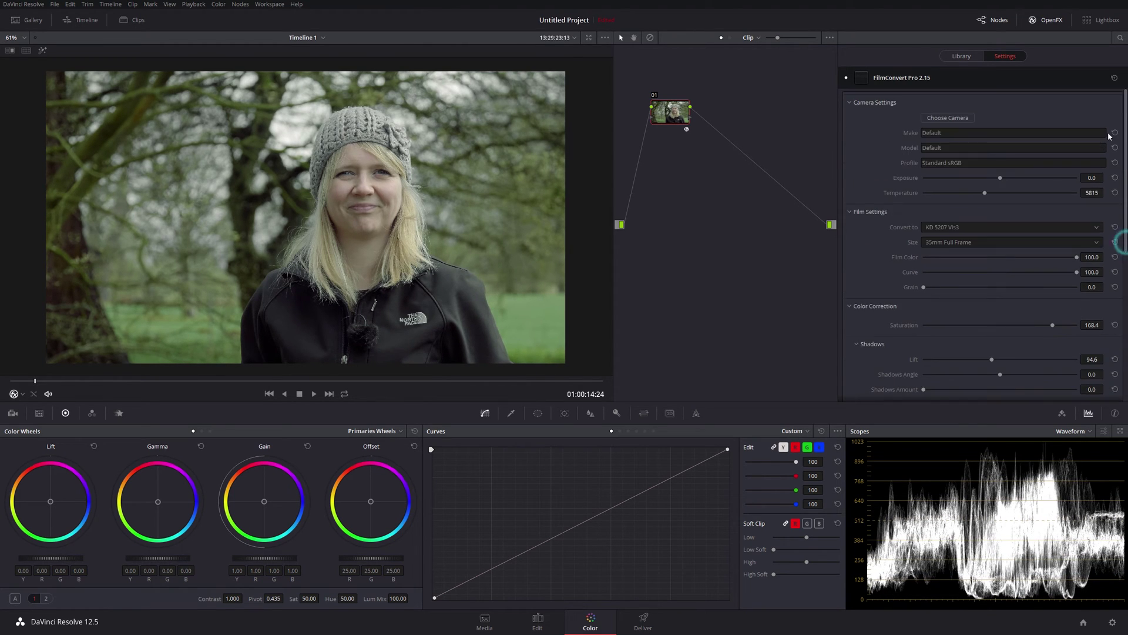
pyautogui.click(939, 228)
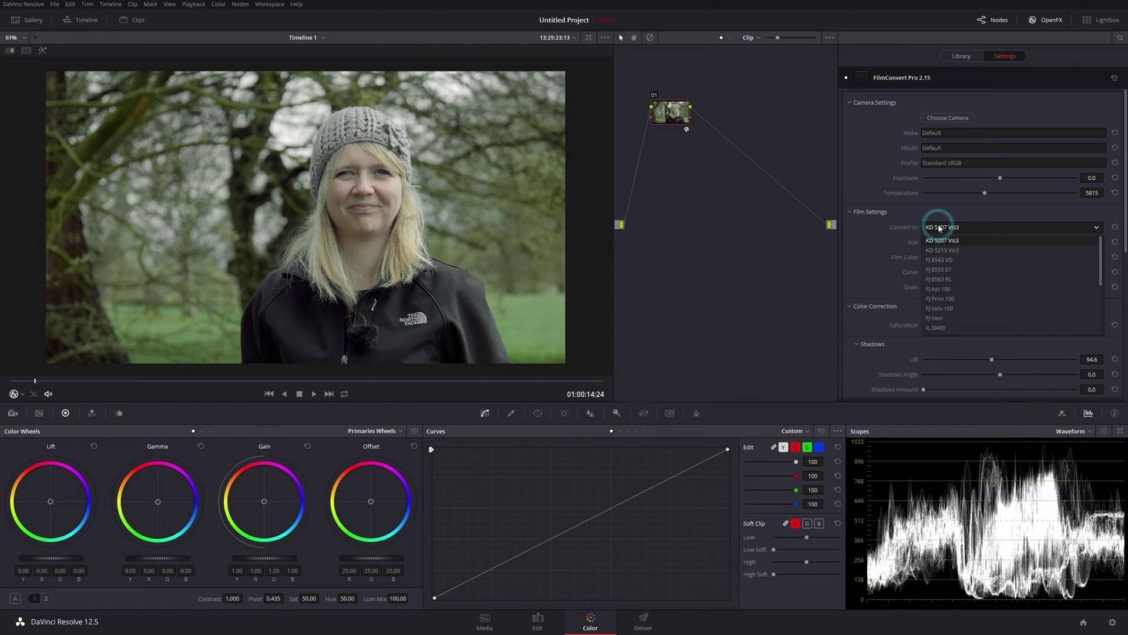
pyautogui.click(951, 261)
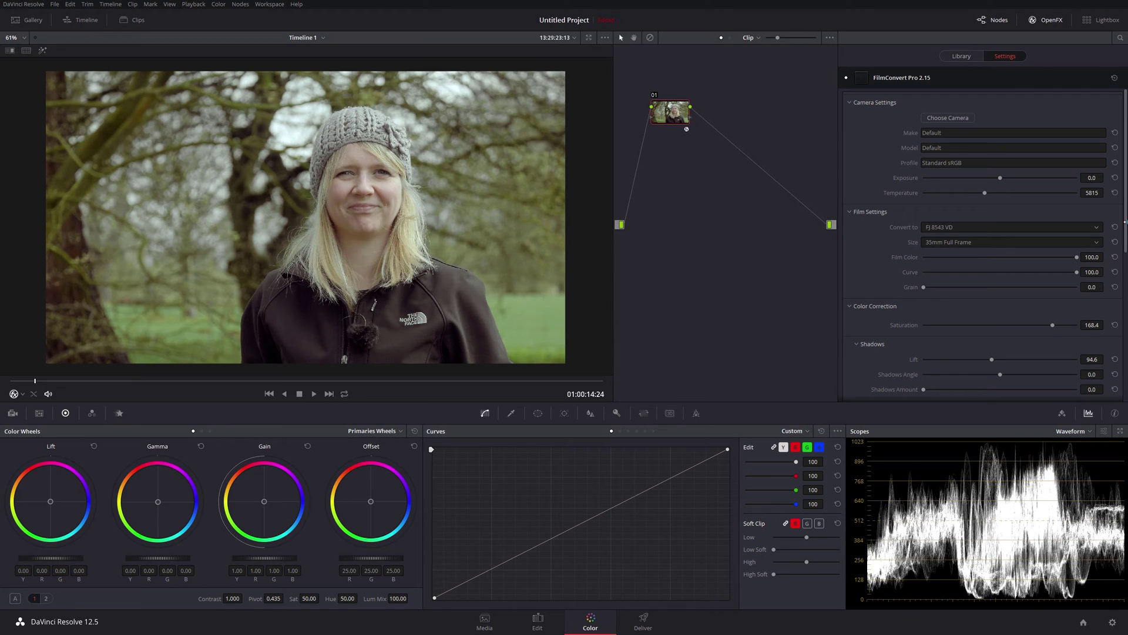
# Ease FilmConvert's Highlights Gain from 129.6 down to 127.8
pyautogui.scroll(-2, 1123, 223)
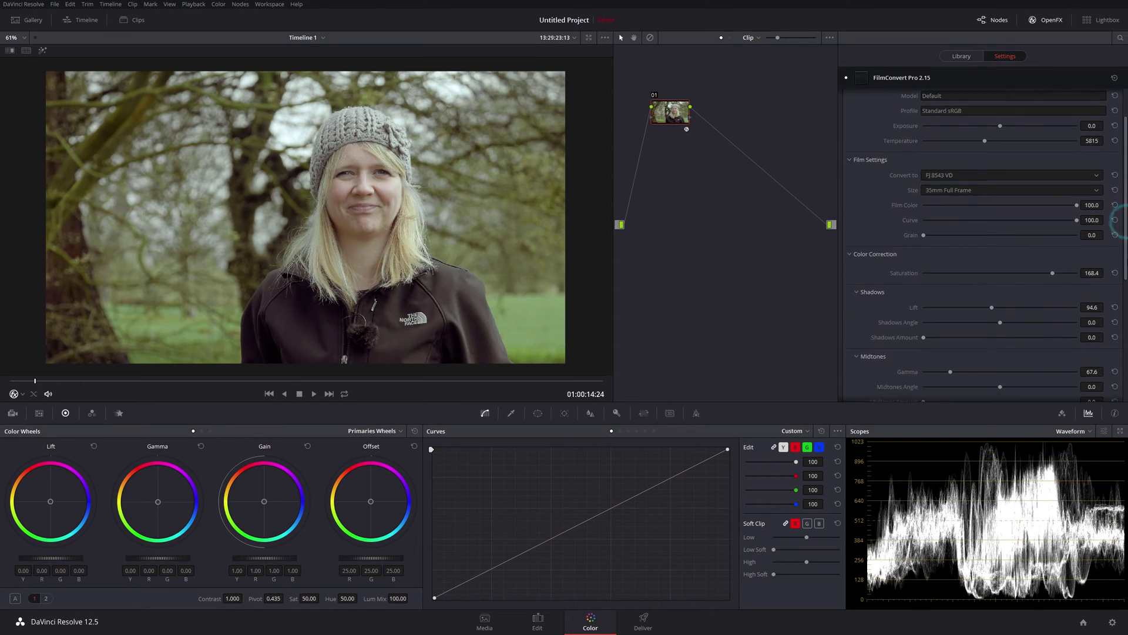
pyautogui.scroll(-5, 1035, 265)
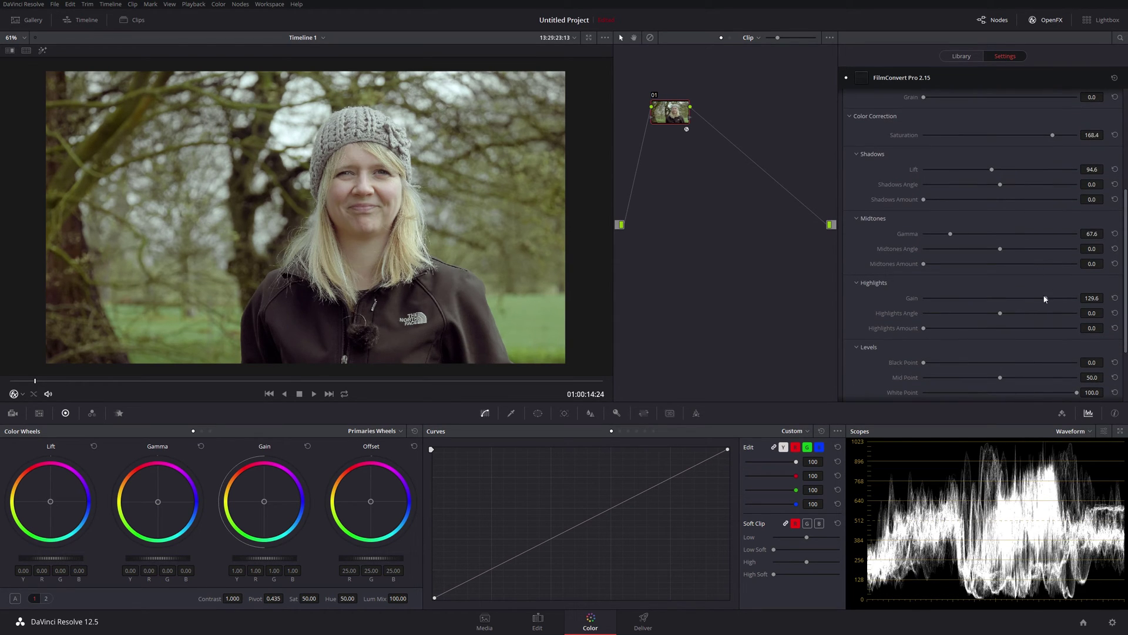
pyautogui.click(1044, 298)
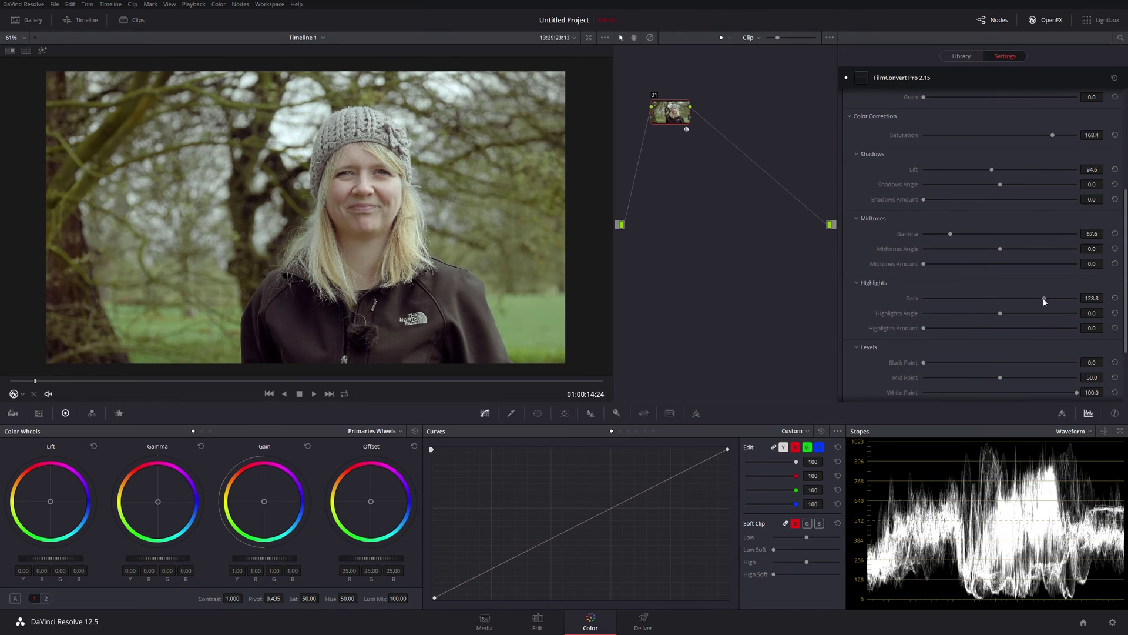
pyautogui.moveTo(1045, 299); pyautogui.dragTo(1043, 299)
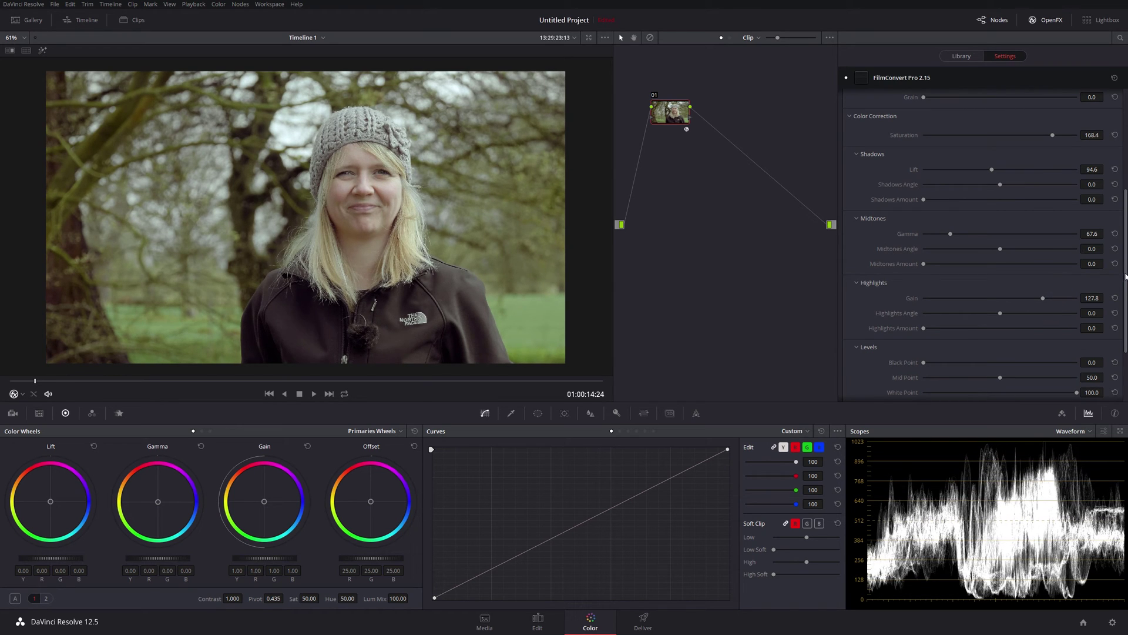
pyautogui.scroll(7, 982, 242)
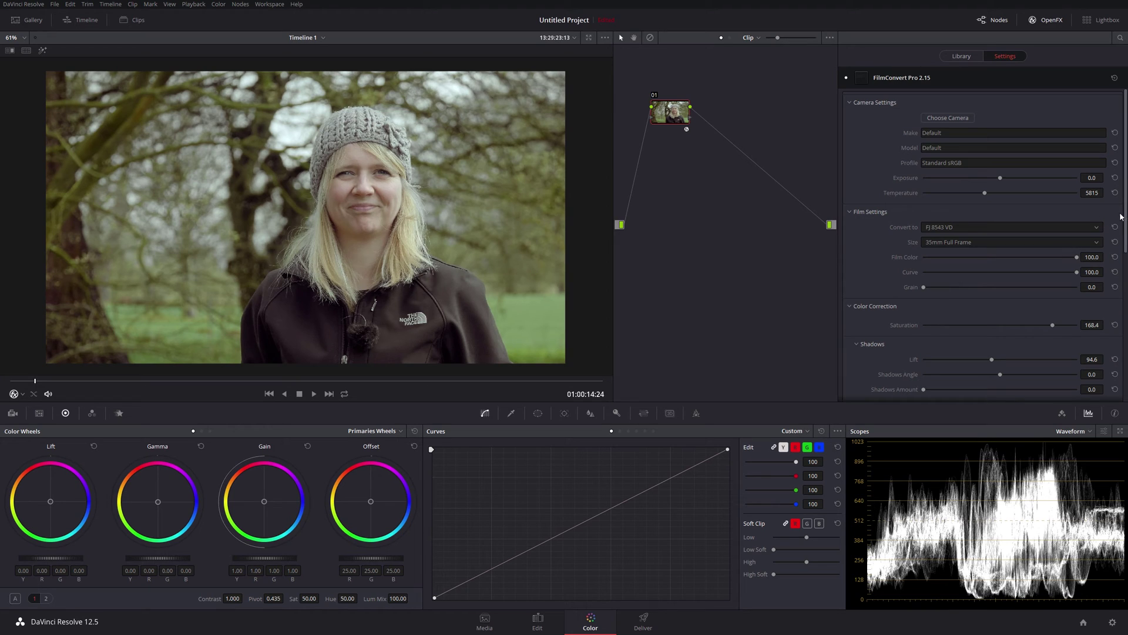
# Tint midtones (angle -19.6, amount 26.1) and highlights (angle -34.2, amount 31.9), and drop midtone gamma to 60.7
pyautogui.moveTo(1120, 216); pyautogui.dragTo(1127, 333)
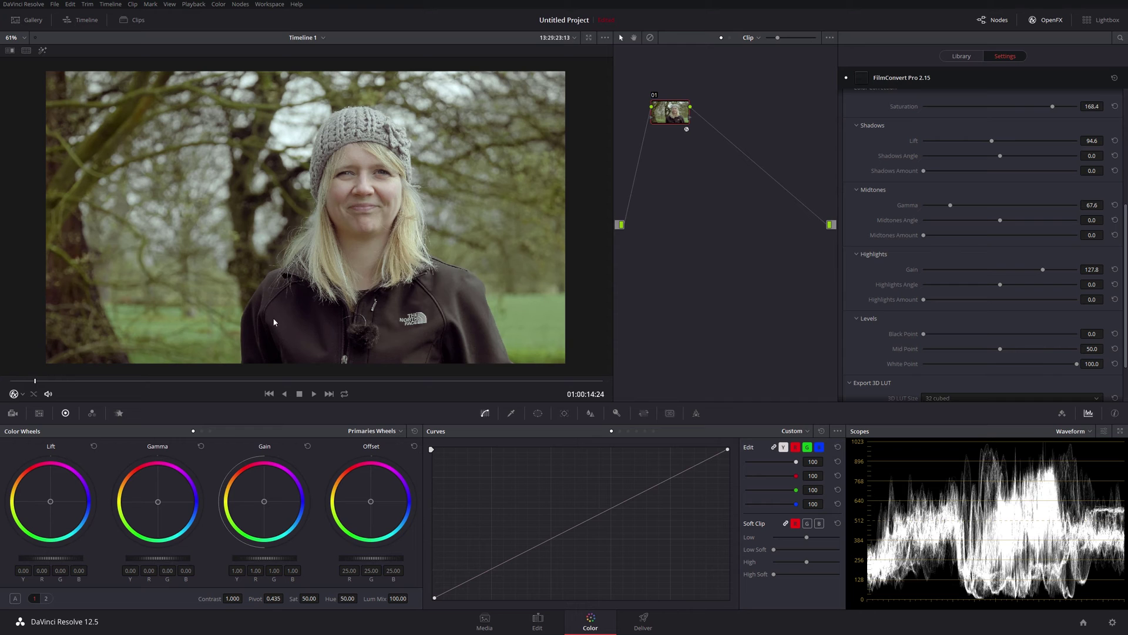
pyautogui.moveTo(923, 235); pyautogui.dragTo(960, 238)
pyautogui.moveTo(1002, 220); pyautogui.dragTo(964, 236)
pyautogui.moveTo(922, 299); pyautogui.dragTo(986, 291)
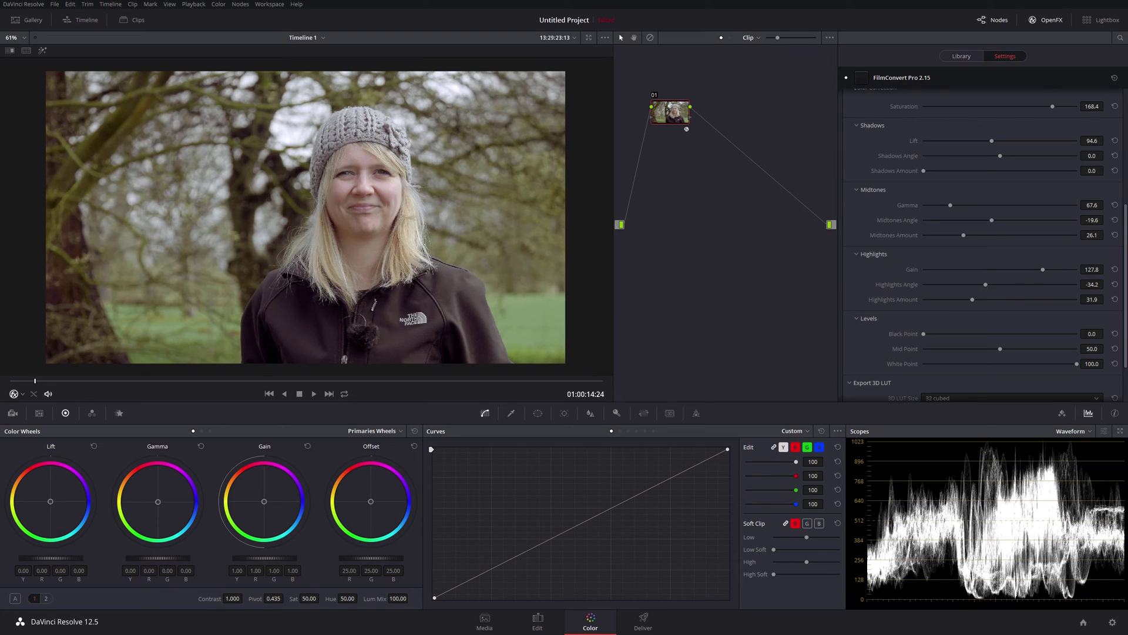
pyautogui.moveTo(1126, 275); pyautogui.dragTo(1112, 237)
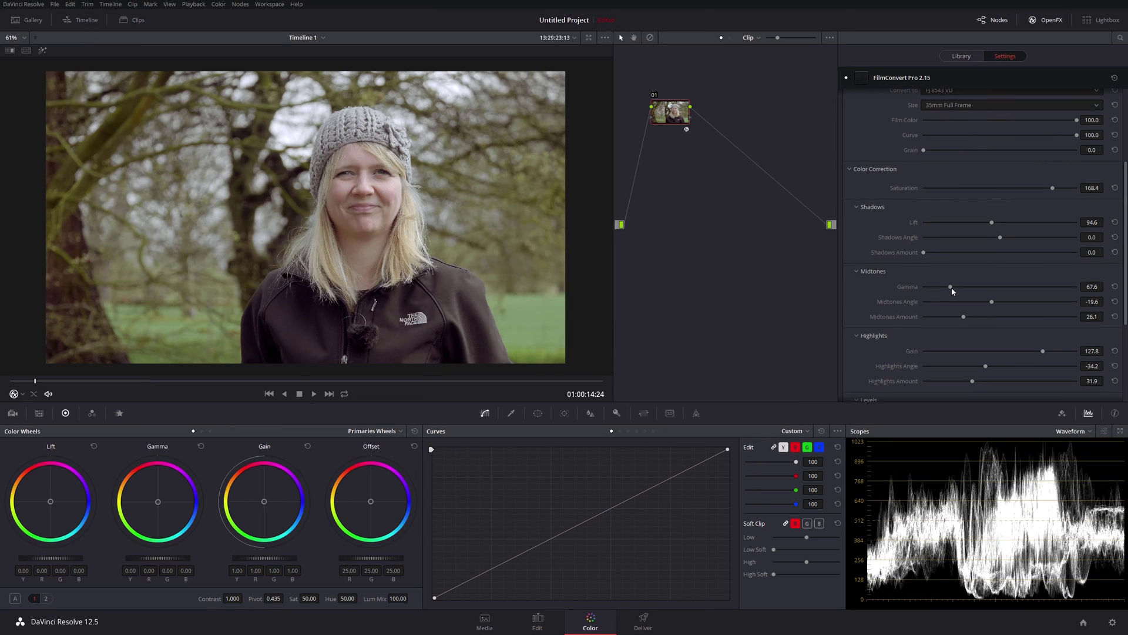
pyautogui.moveTo(953, 289); pyautogui.dragTo(940, 289)
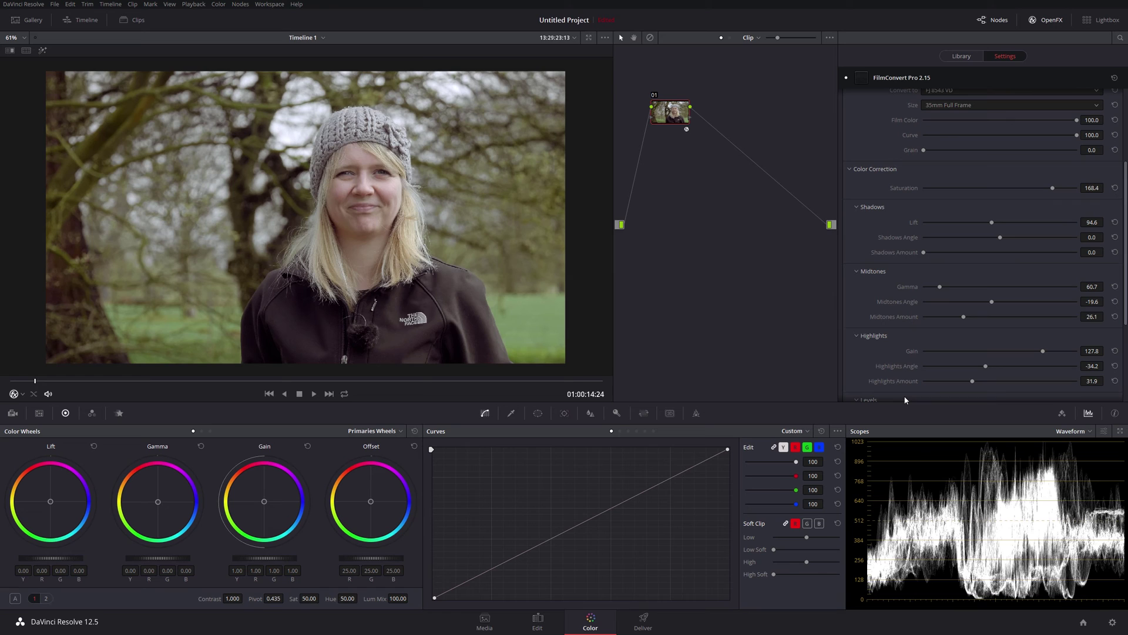
pyautogui.hotkey('ctrl', 'd')
pyautogui.hotkey('ctrl', 'd')
pyautogui.hotkey('ctrl', 'd')
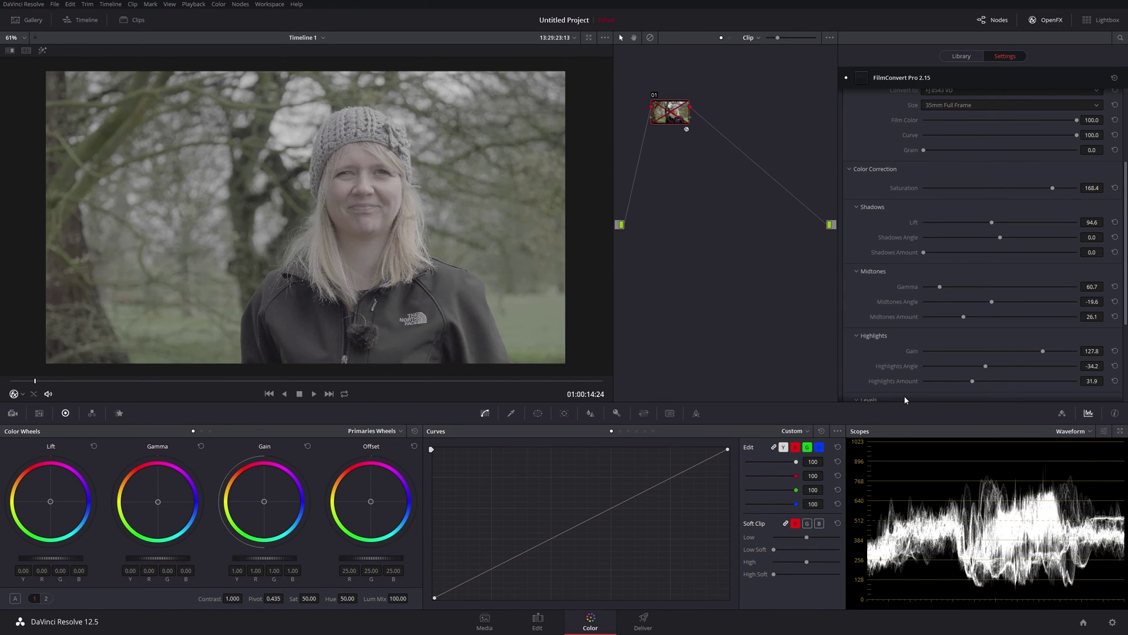
pyautogui.hotkey('ctrl', 'd')
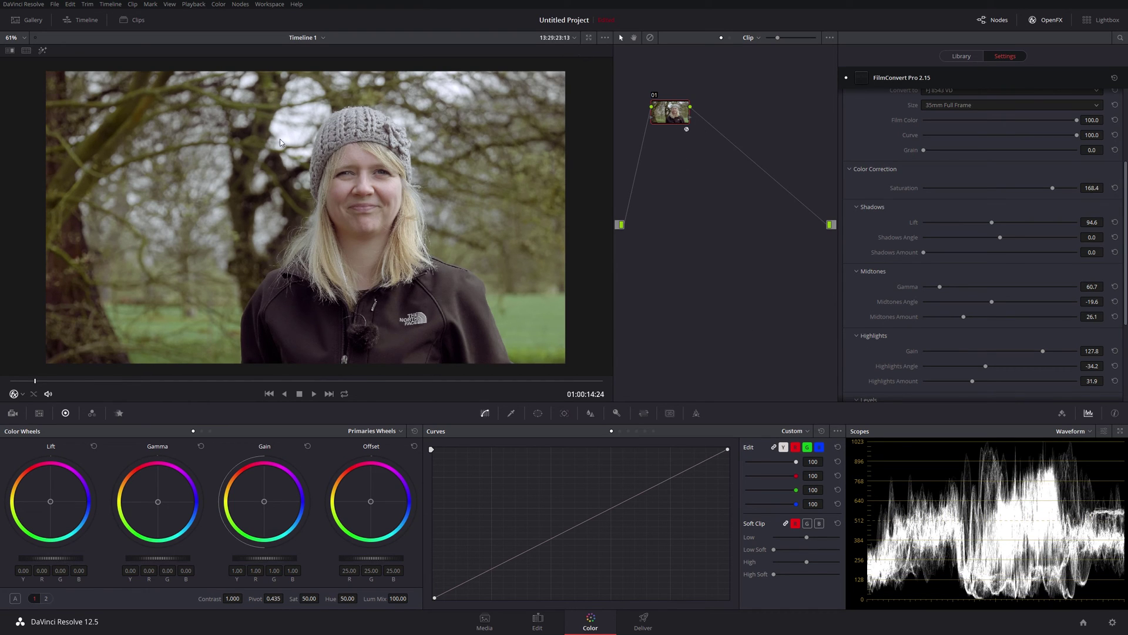
pyautogui.click(26, 50)
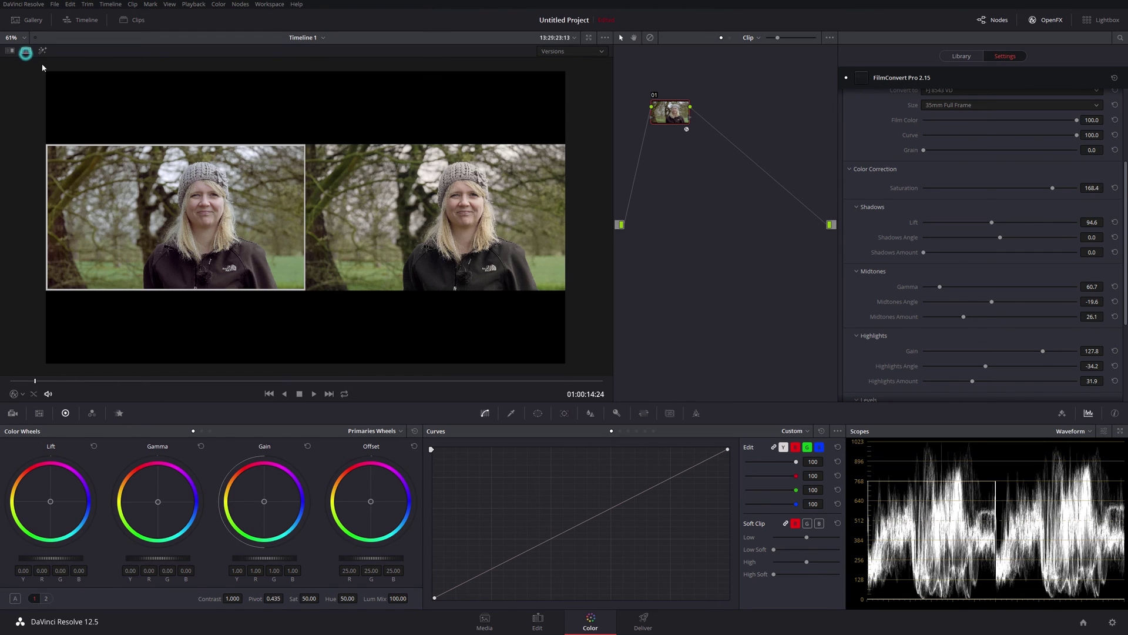
pyautogui.click(555, 51)
pyautogui.click(552, 74)
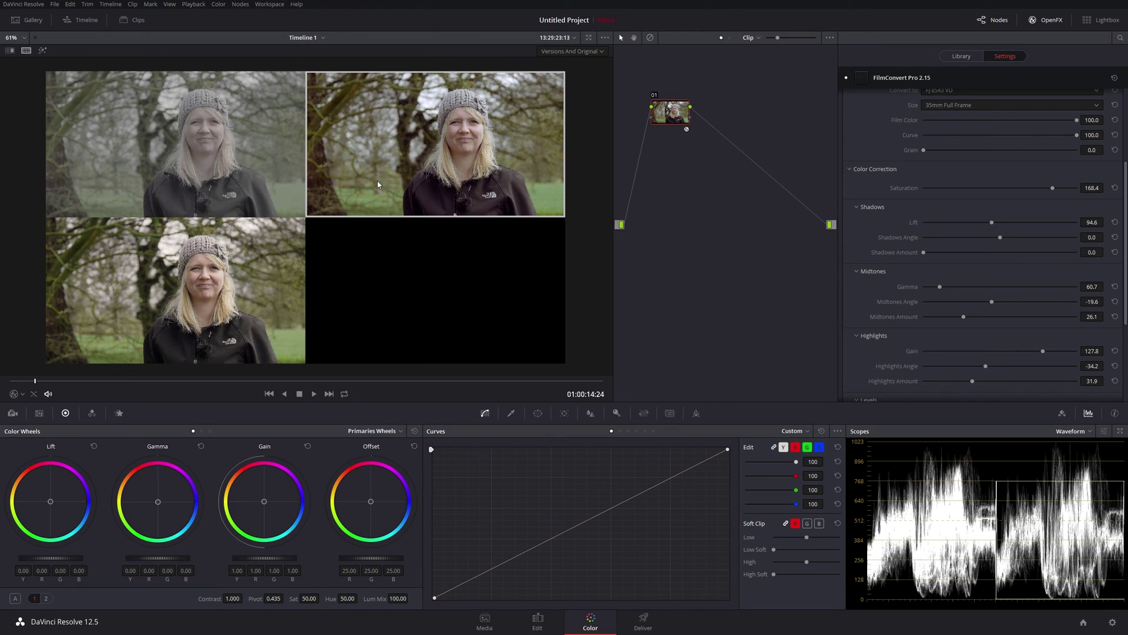
pyautogui.click(573, 51)
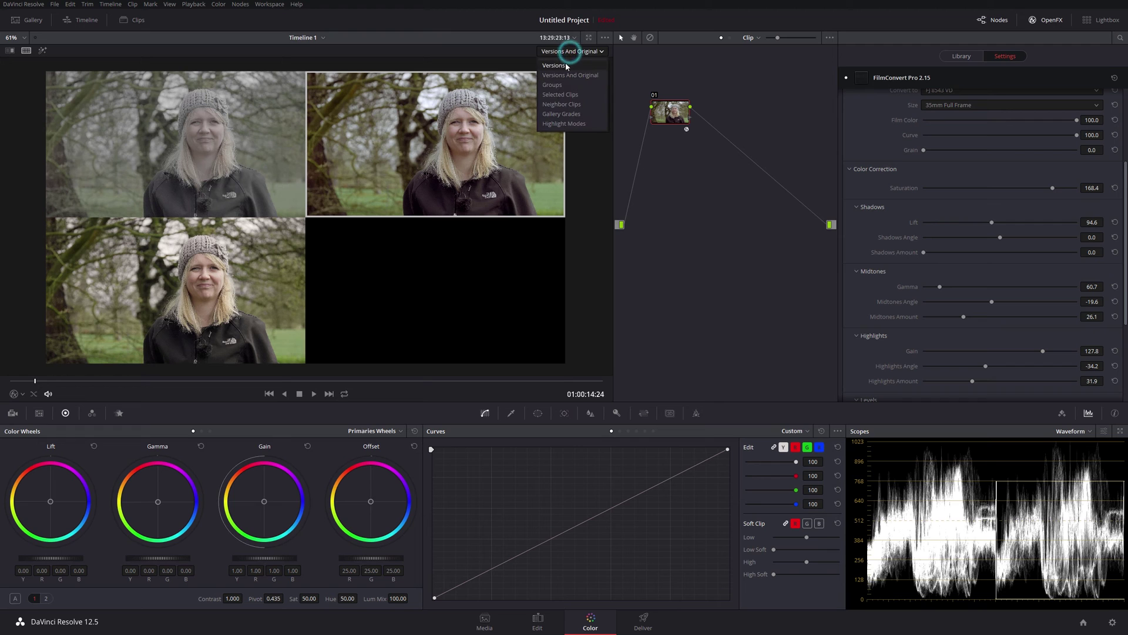
pyautogui.click(26, 51)
pyautogui.click(26, 51)
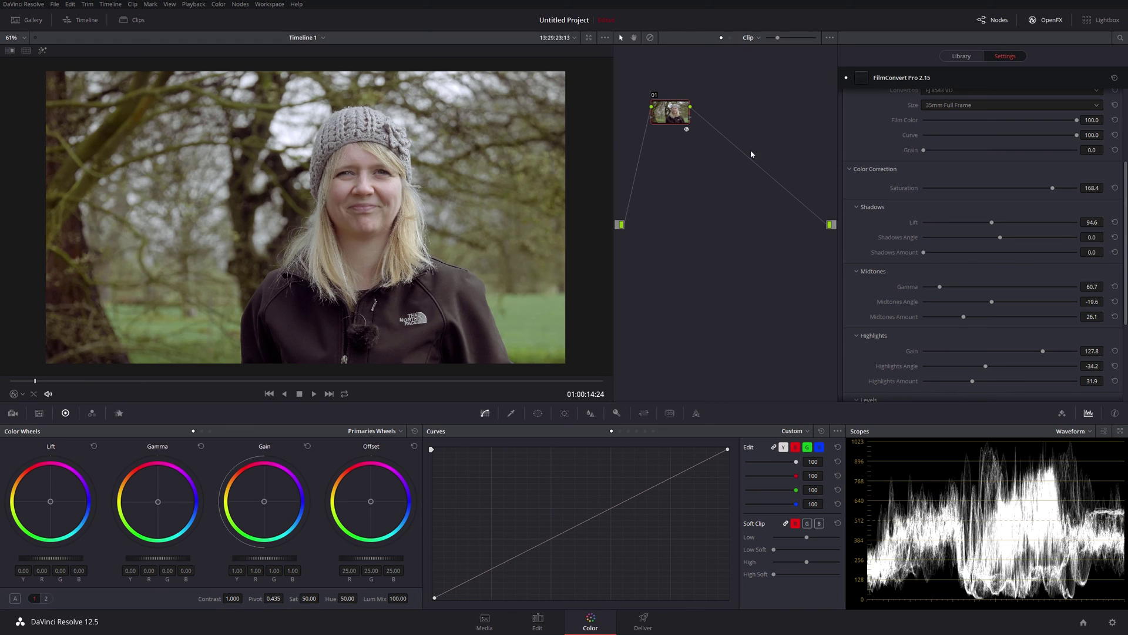
# Set the FilmConvert 3D LUT size to 64 cubed
pyautogui.scroll(-5, 1123, 181)
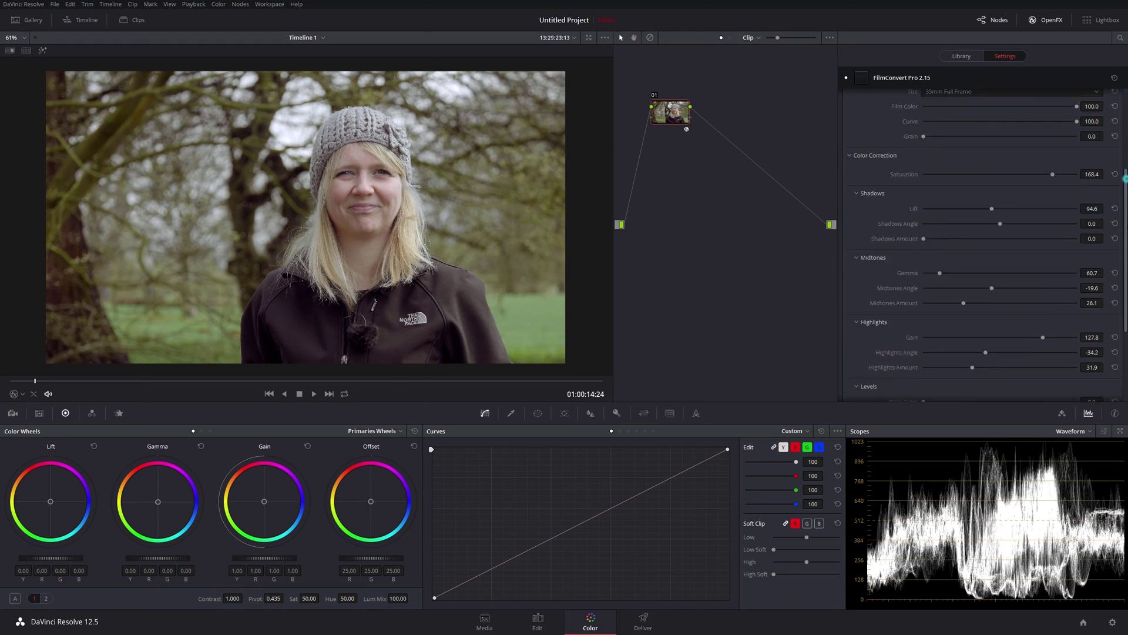
pyautogui.click(937, 334)
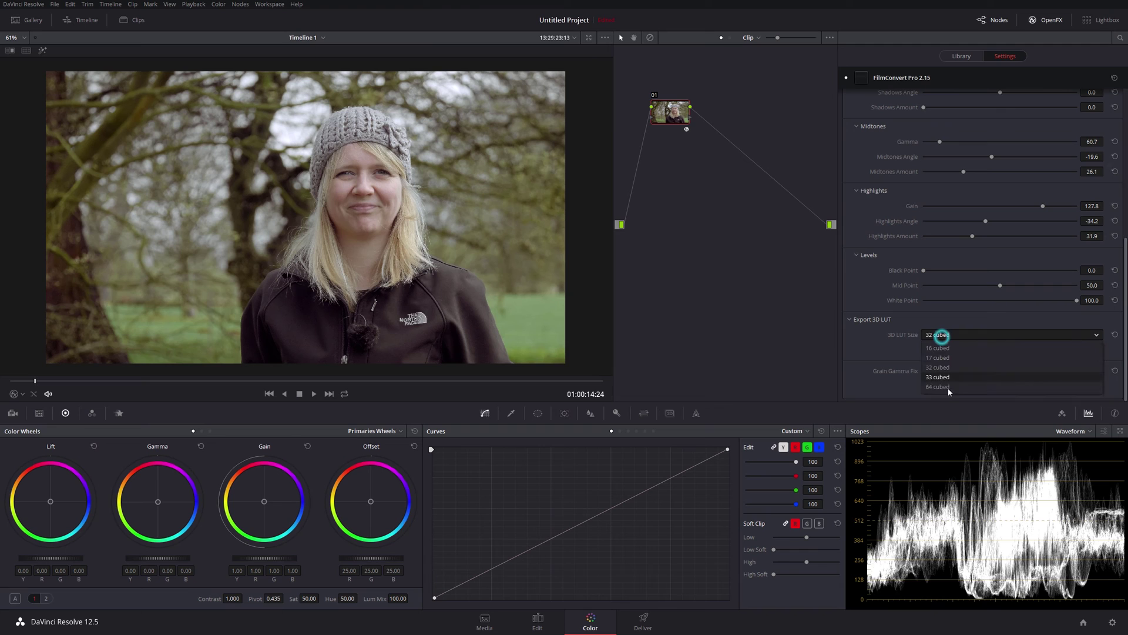
pyautogui.click(941, 387)
# Export the grade as a 3D LUT saved over Outdoor_Spring_Grade.cube
pyautogui.click(956, 350)
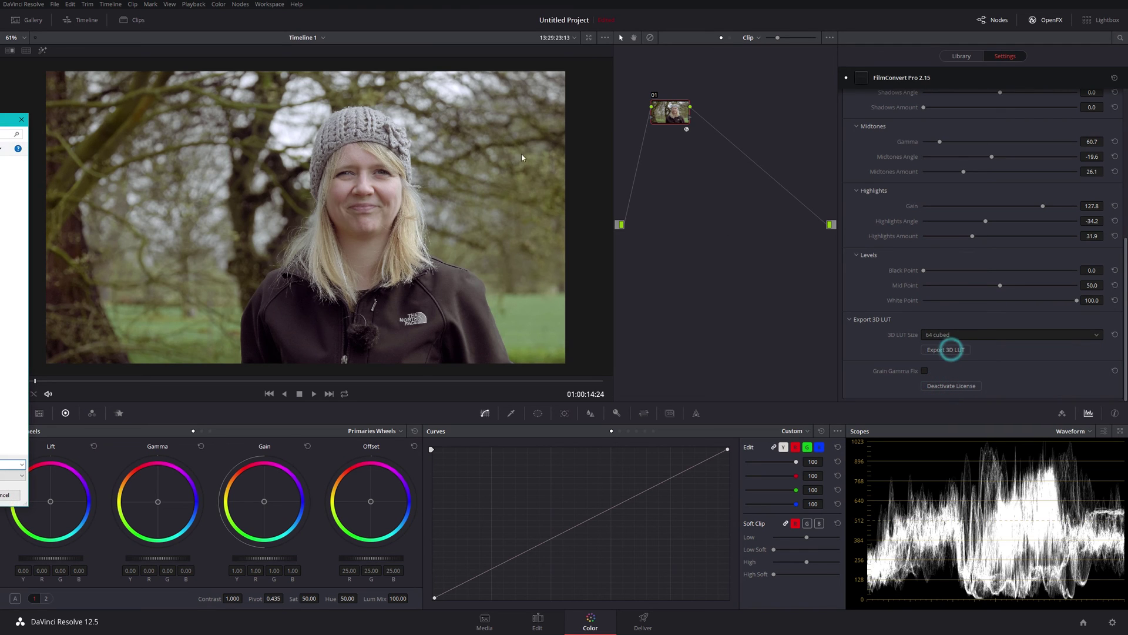
pyautogui.moveTo(6, 119); pyautogui.dragTo(616, 118)
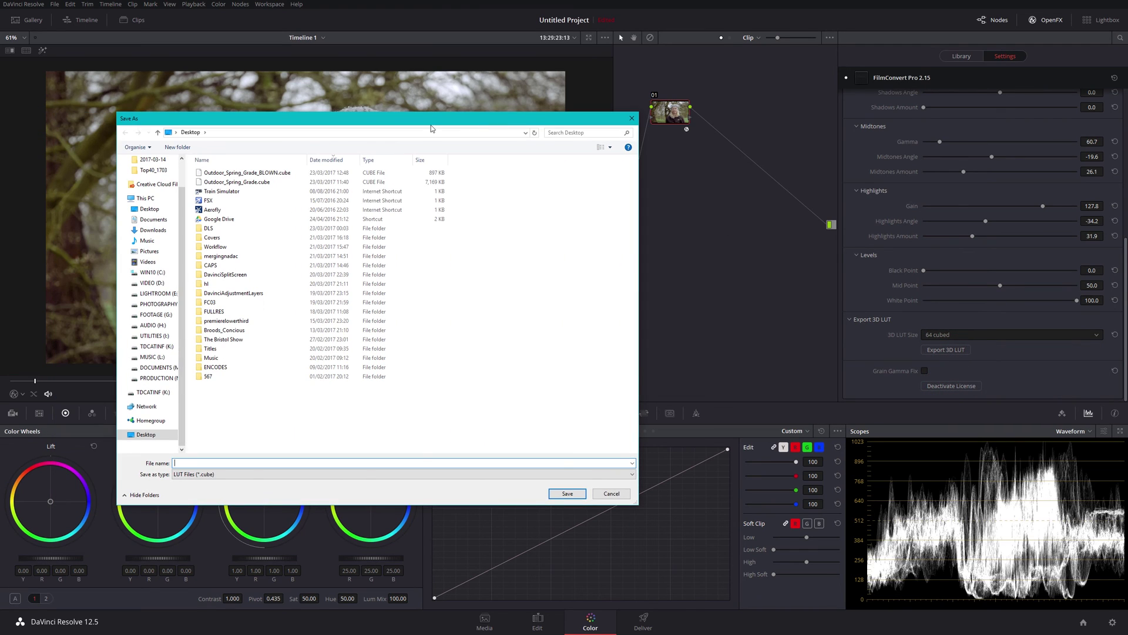
pyautogui.click(245, 172)
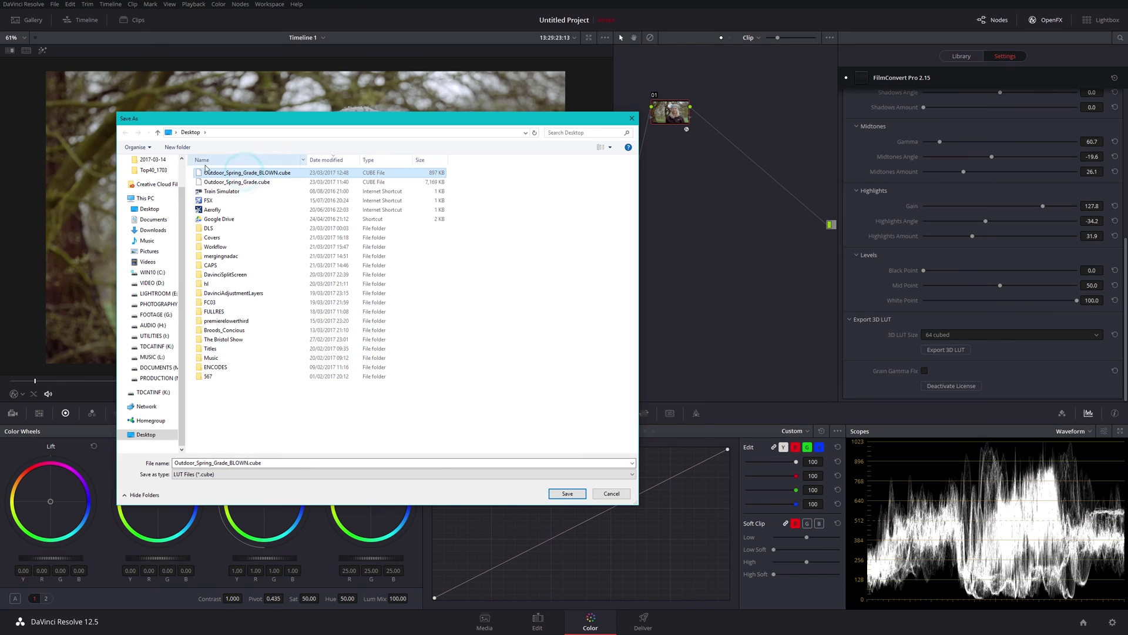
pyautogui.click(223, 181)
pyautogui.click(563, 493)
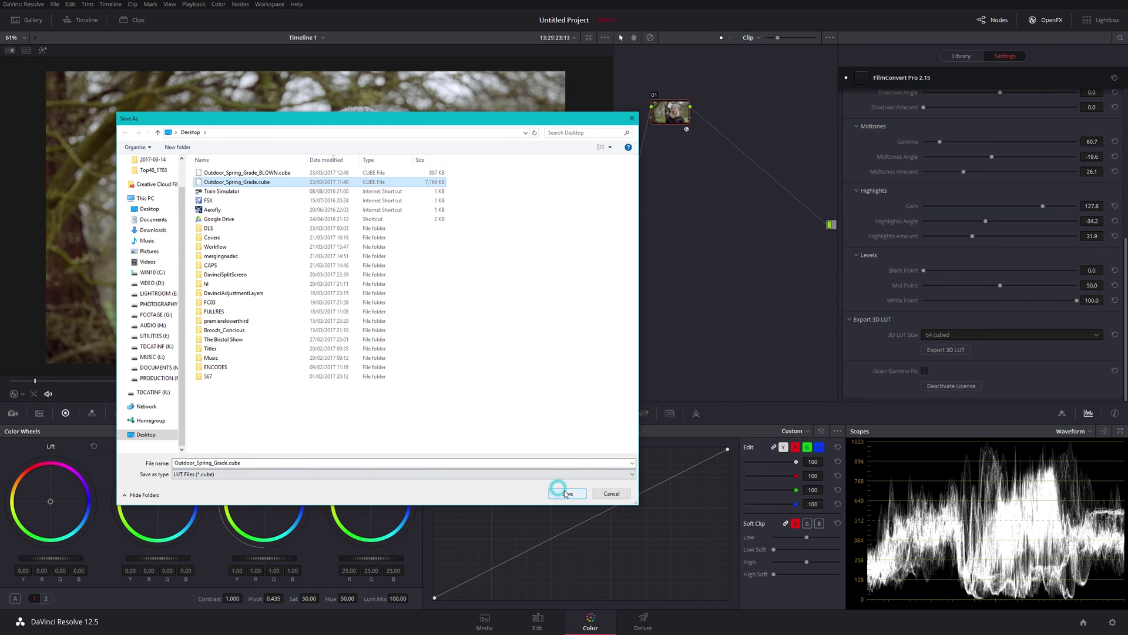
pyautogui.click(319, 378)
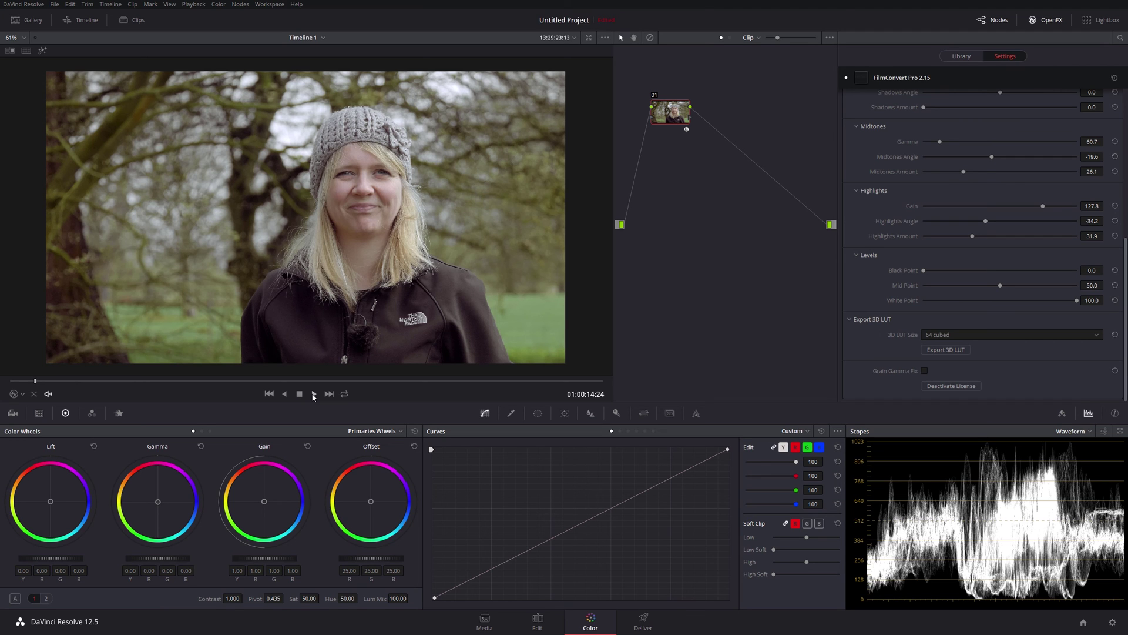
# Play back the graded interview, stop, then jump ahead to where she looks up
pyautogui.click(313, 394)
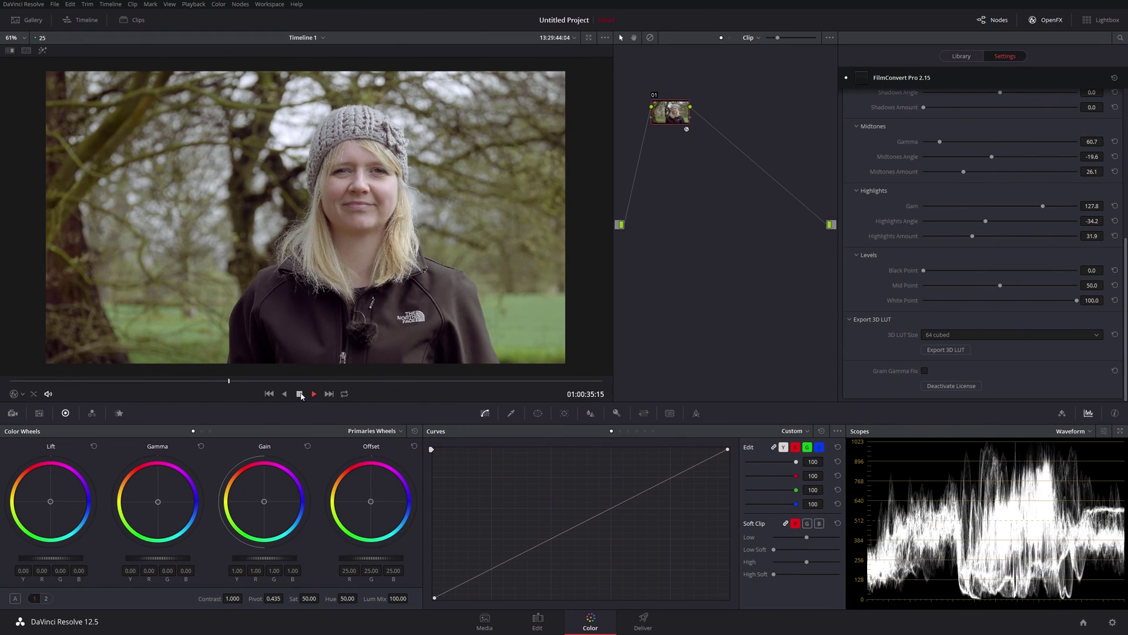
pyautogui.click(300, 394)
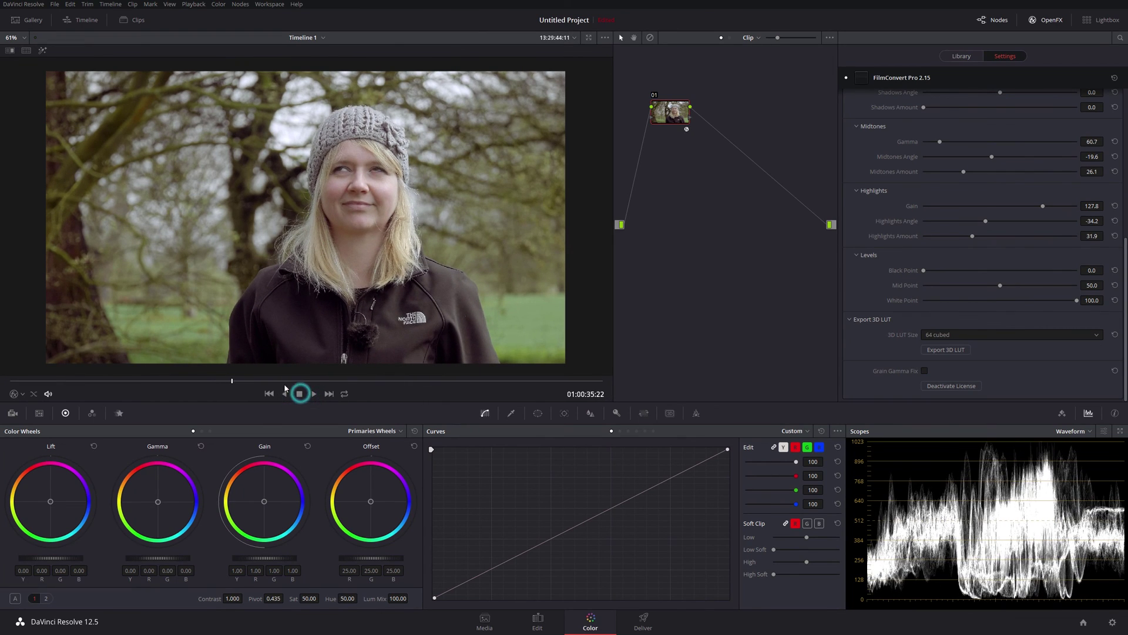
pyautogui.click(239, 381)
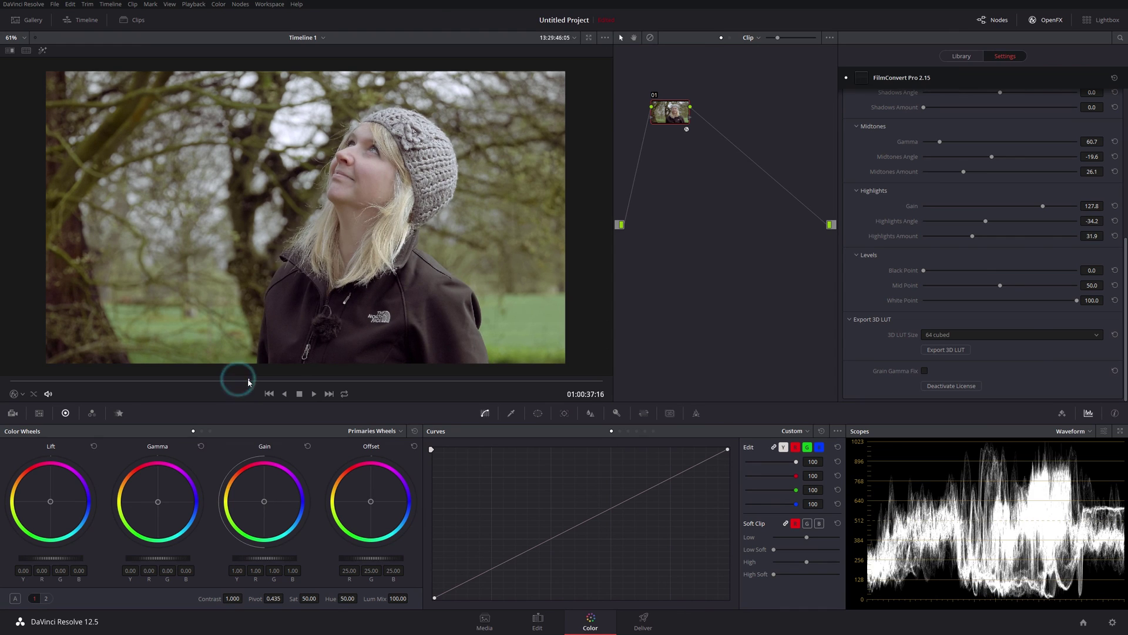